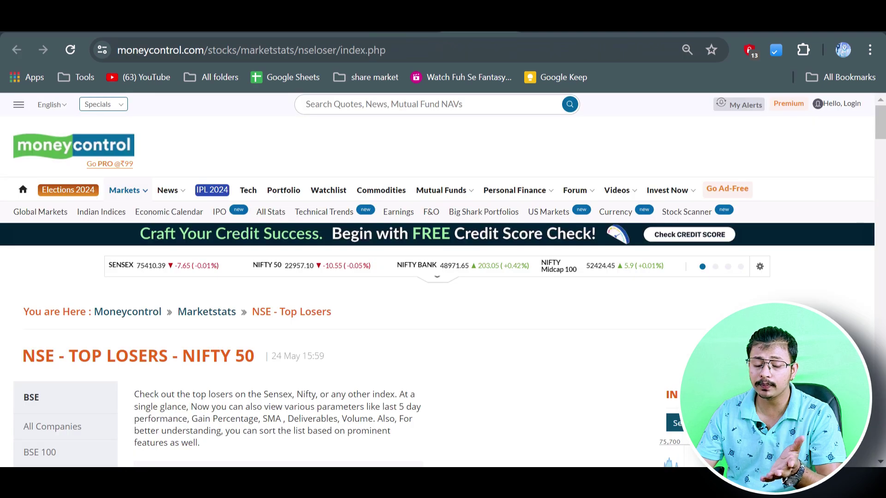
Look through the NIFTY 50 top losers table on Moneycontrol, from Adani Ports down the list.
scroll(308, 347, down, 10)
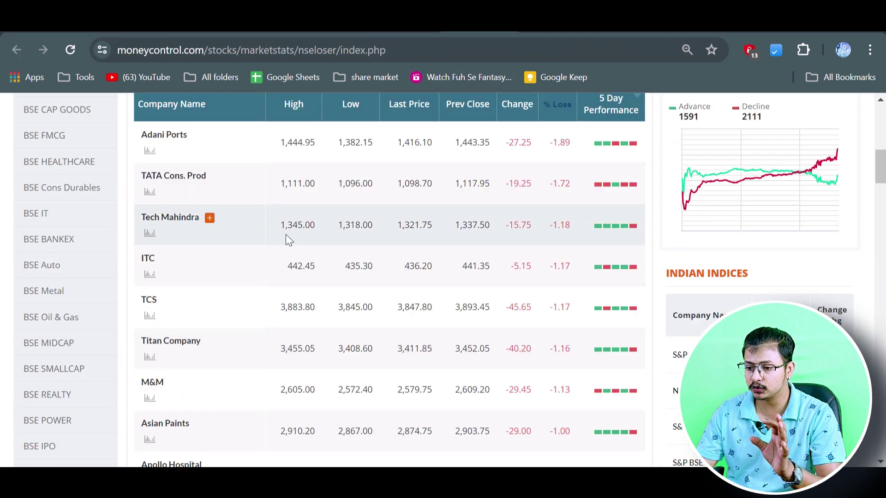
scroll(408, 330, down, 5)
scroll(469, 313, up, 5)
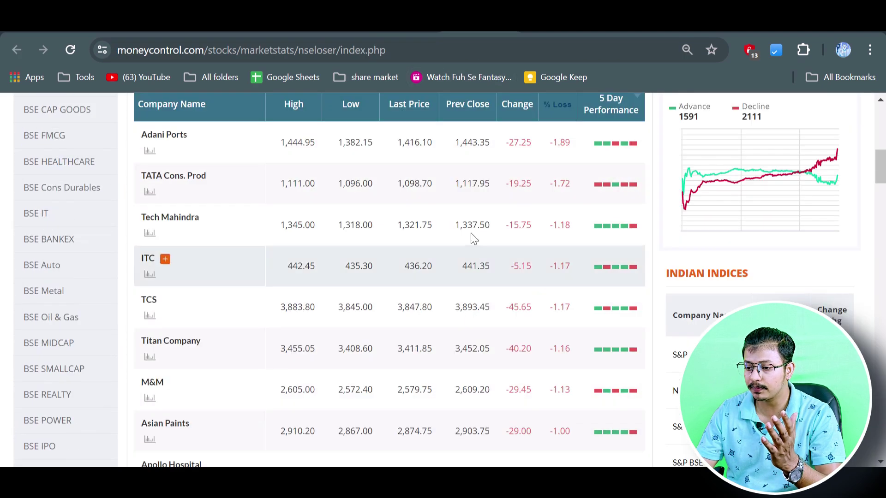
Switch to the Mint article on the 24 May 2024 top gainers and losers and read its index-wise lists.
click(550, 24)
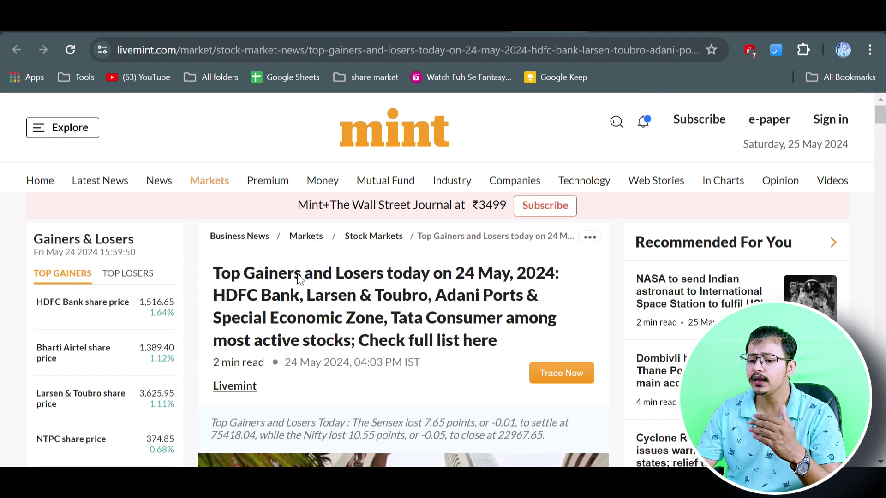
scroll(298, 277, down, 8)
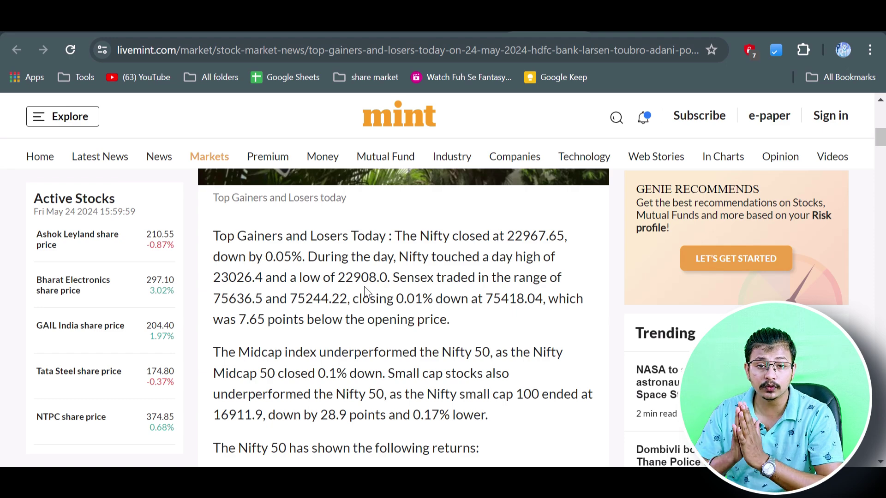
scroll(364, 287, down, 8)
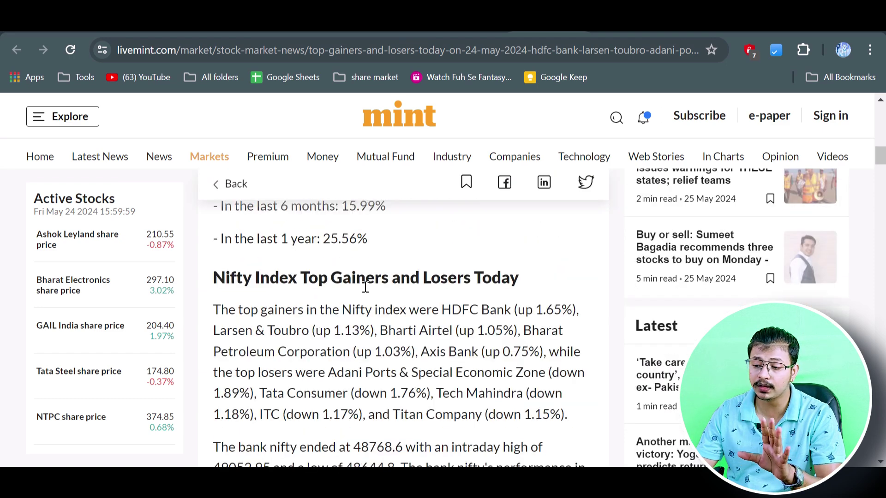
scroll(365, 286, down, 15)
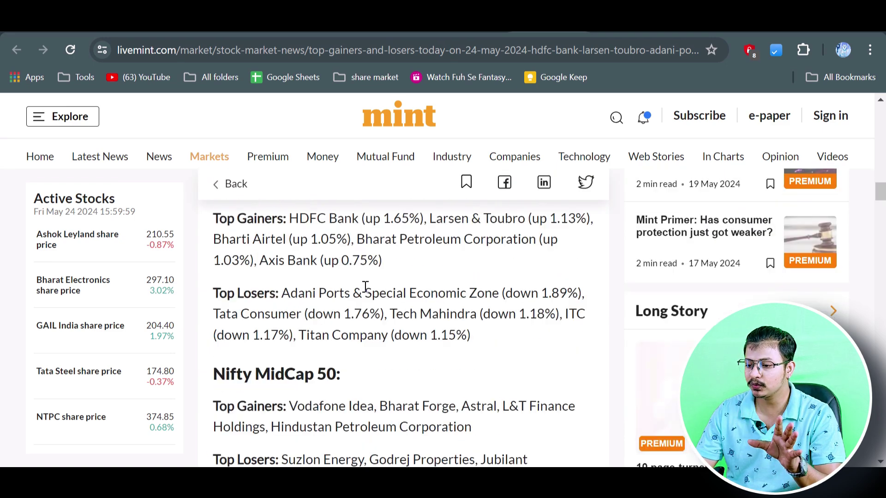
scroll(365, 286, down, 5)
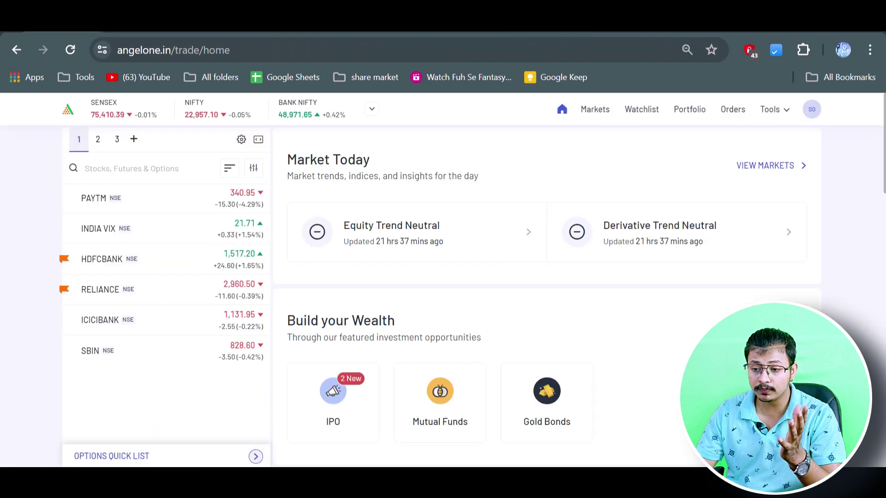
Open Angel One's equity market overview and display the Losers under Markets Movers.
click(594, 113)
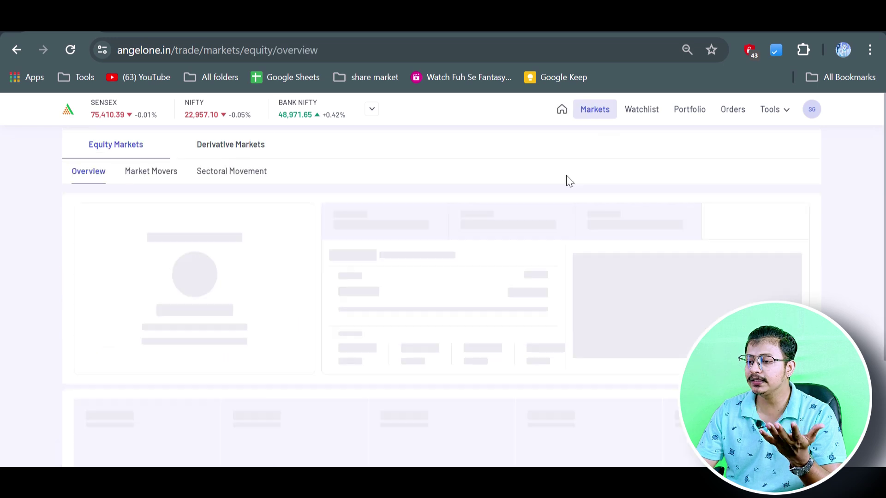
scroll(199, 281, down, 3)
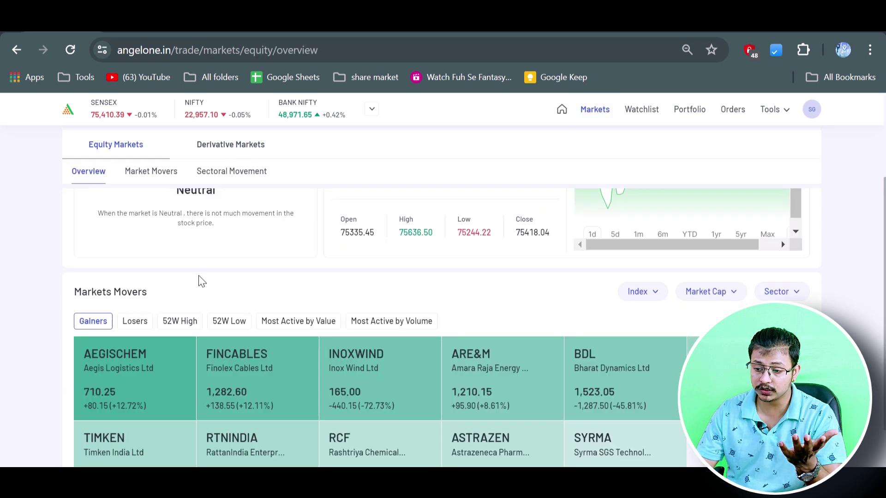
scroll(221, 336, down, 1)
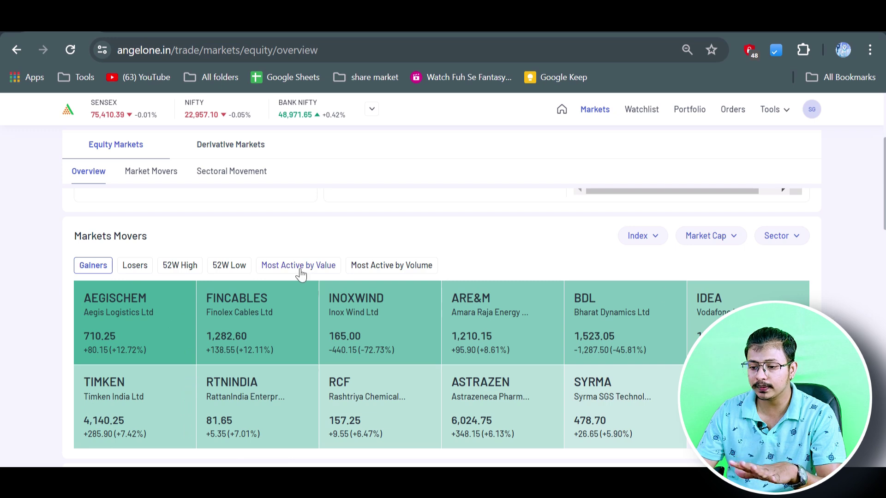
click(130, 265)
scroll(685, 354, down, 3)
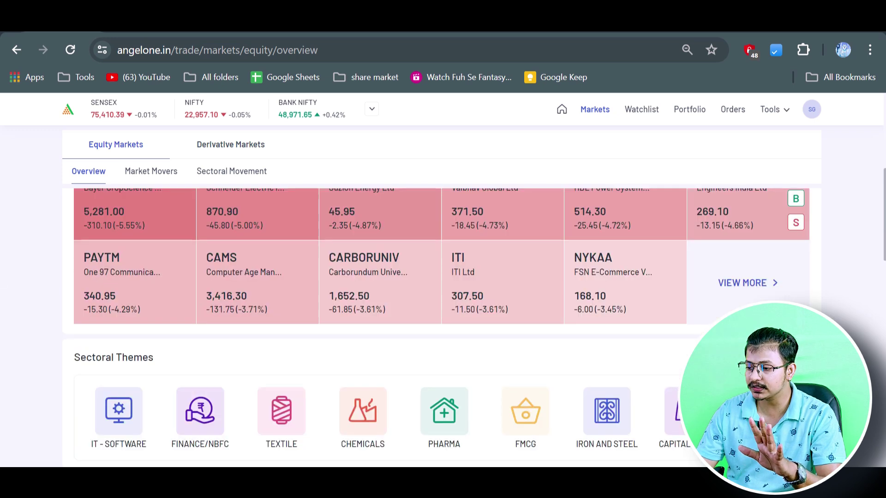
scroll(553, 360, up, 3)
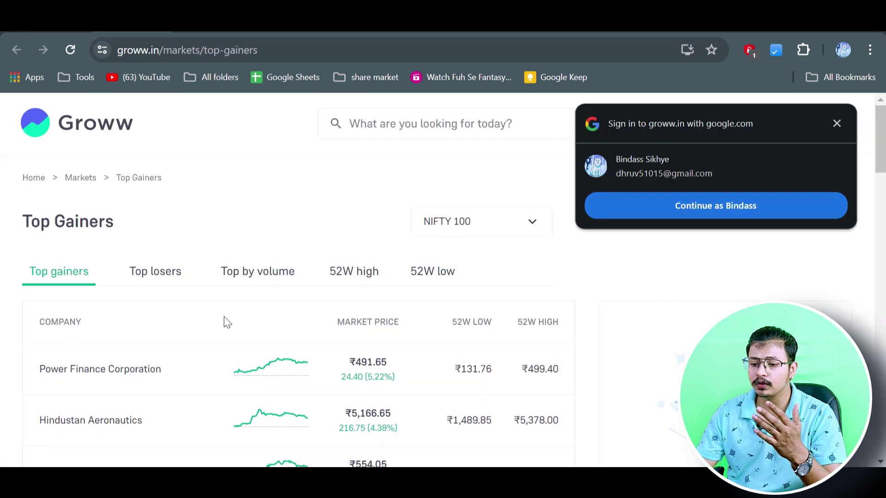
Look over Groww's NIFTY 100 top gainers and change the list to the top losers.
scroll(228, 321, down, 3)
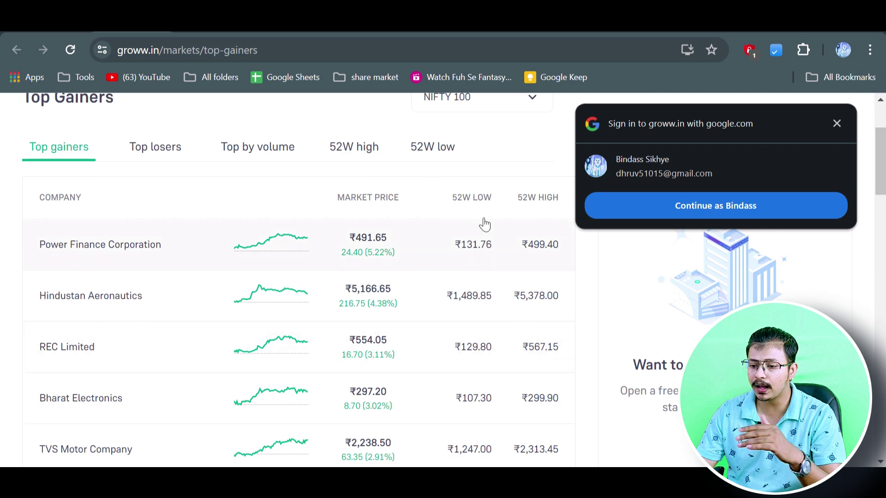
click(140, 152)
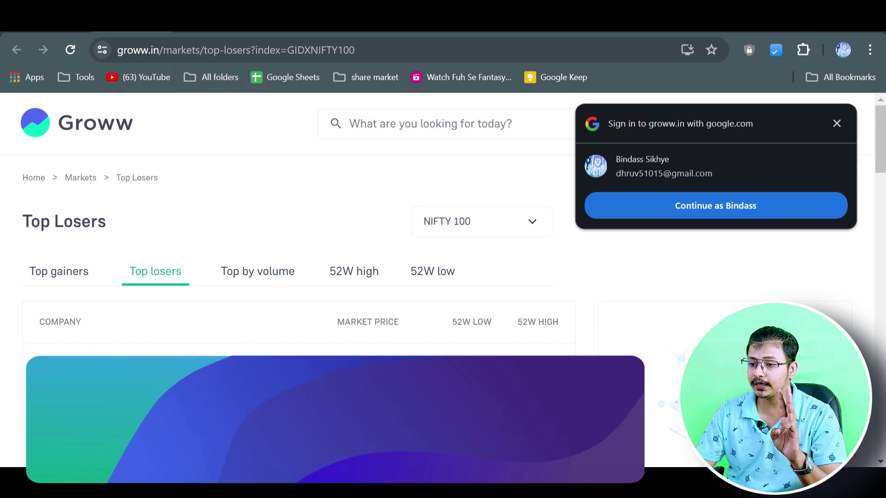
Switch to the NSE Market Watch page and look through its table of broad market indices.
click(613, 20)
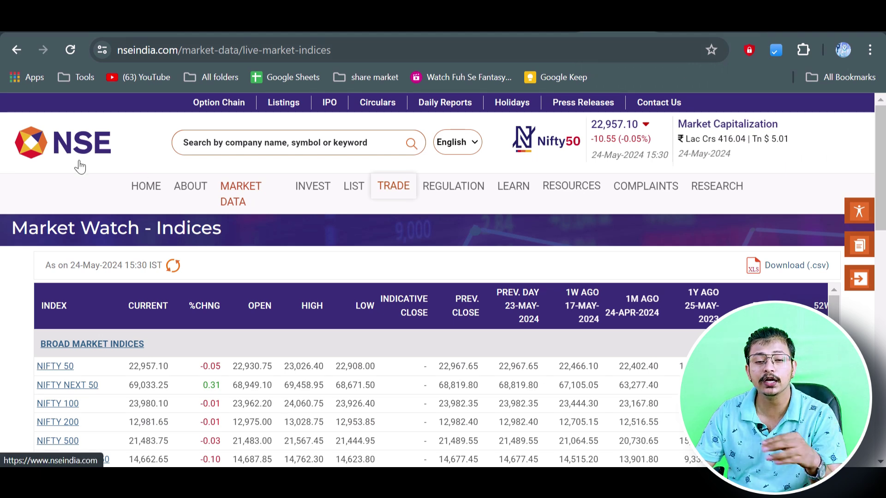
scroll(190, 306, down, 3)
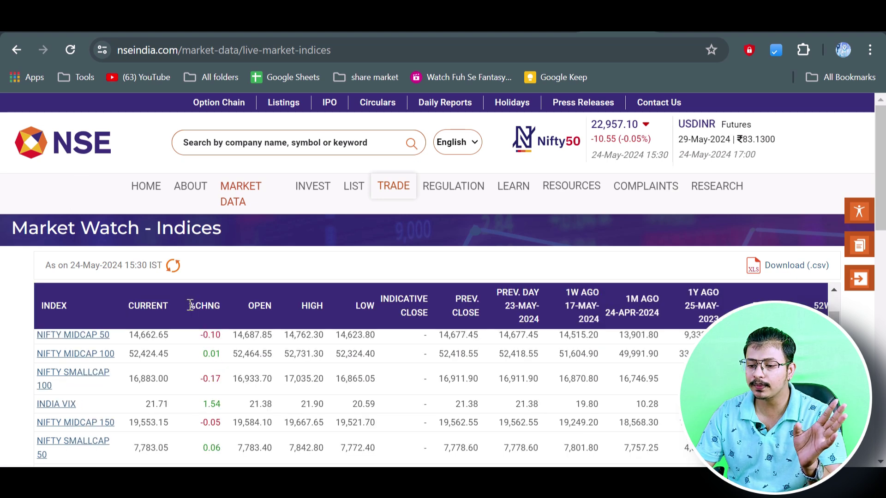
scroll(190, 305, up, 5)
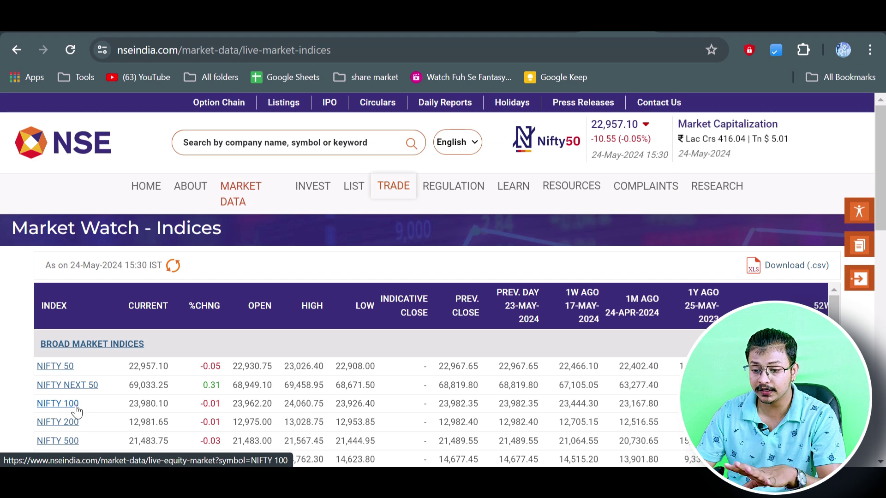
Open the NIFTY NEXT 50 stock list on NSE and sort it by %CHNG with the highest gains first.
click(83, 386)
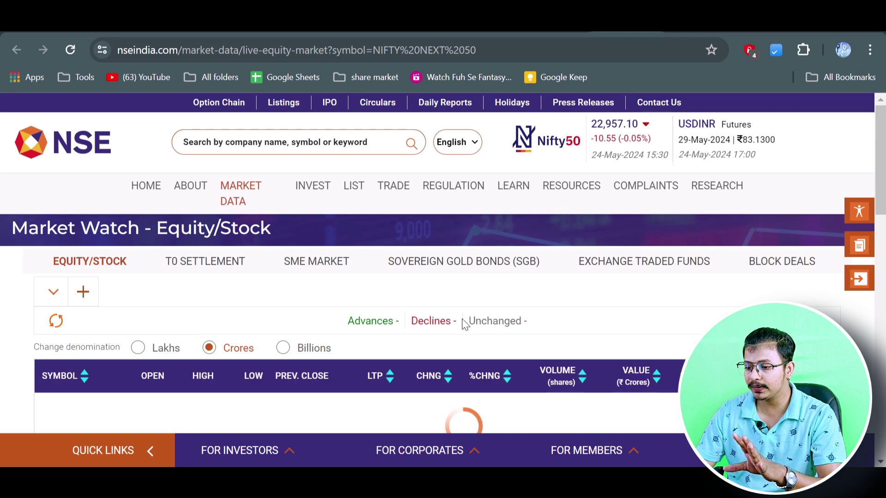
click(504, 386)
click(504, 387)
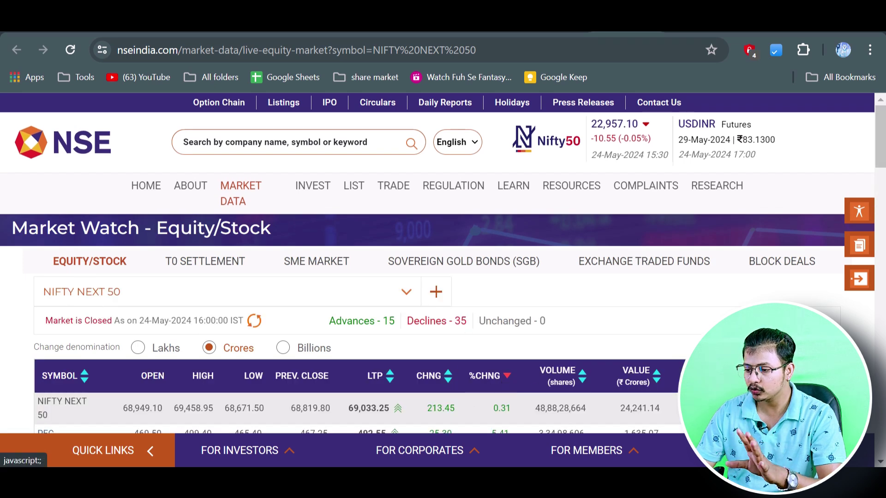
mouse_move(882, 148)
mouse_down()
mouse_move(882, 203)
mouse_move(882, 154)
mouse_up()
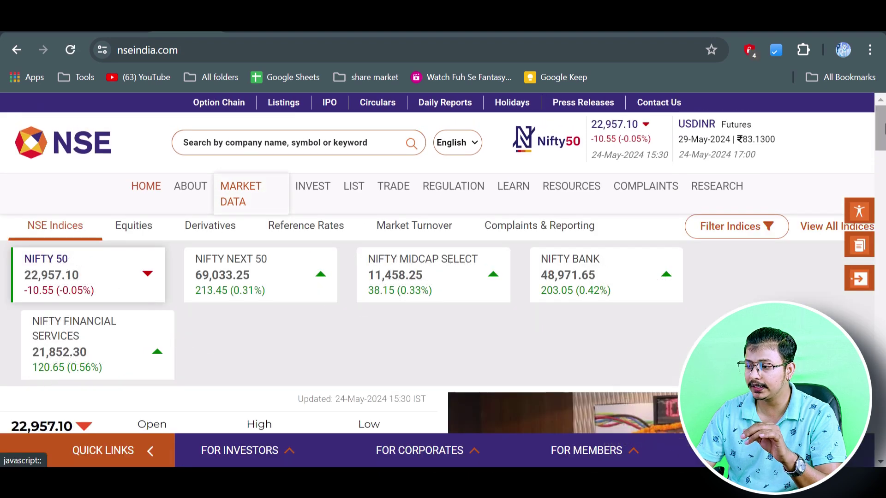
Examine the NIFTY 50 top 5 gainers and losers on the NSE home page.
drag(883, 129, 881, 172)
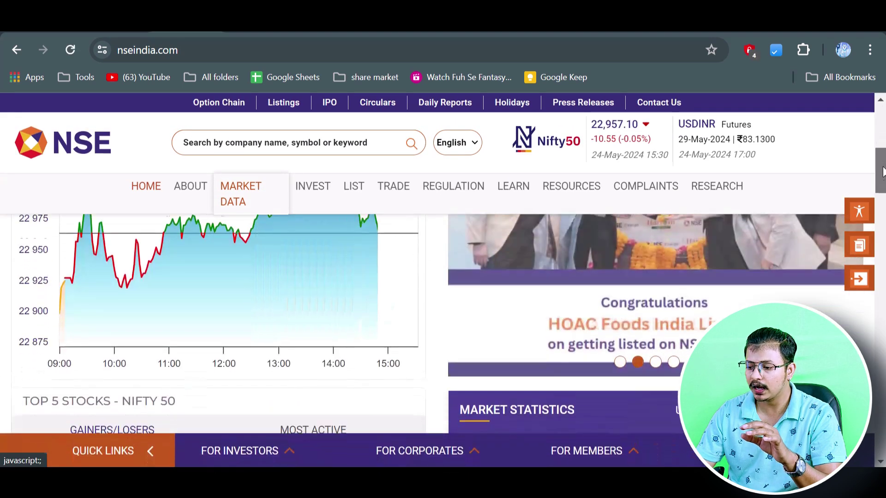
scroll(882, 172, down, 7)
scroll(678, 259, up, 3)
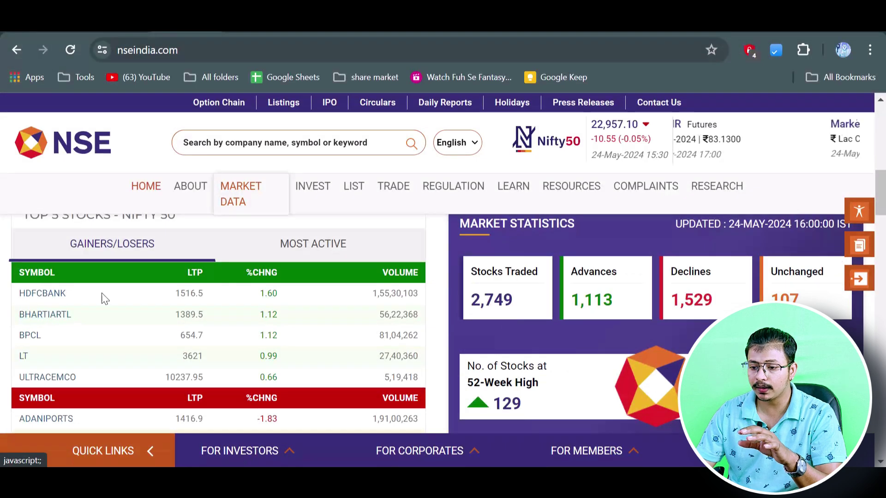
click(870, 49)
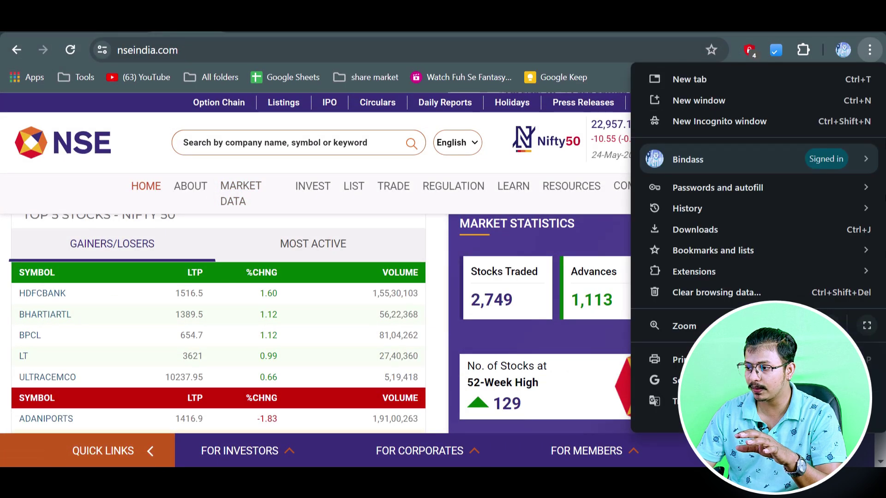
click(867, 326)
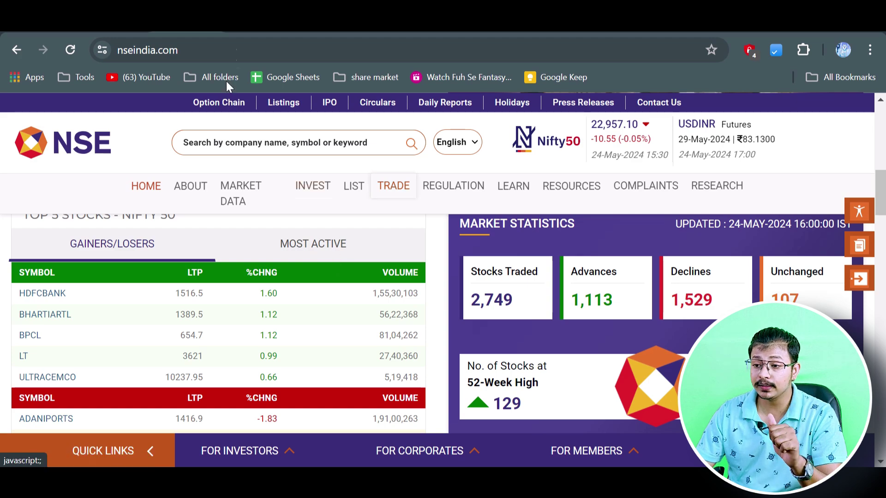
Switch to the "report 24 may" spreadsheet and sort the "Copy of list nifty 50" data by column E from Z to A.
click(291, 35)
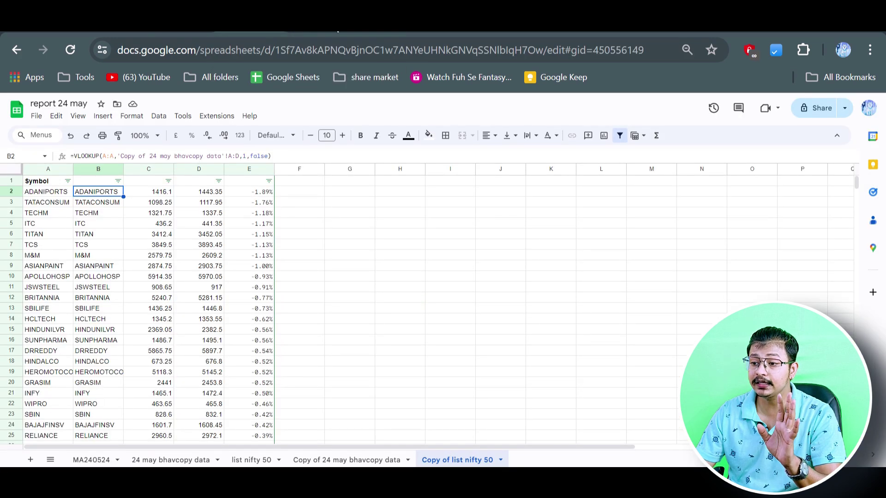
click(337, 30)
click(337, 30)
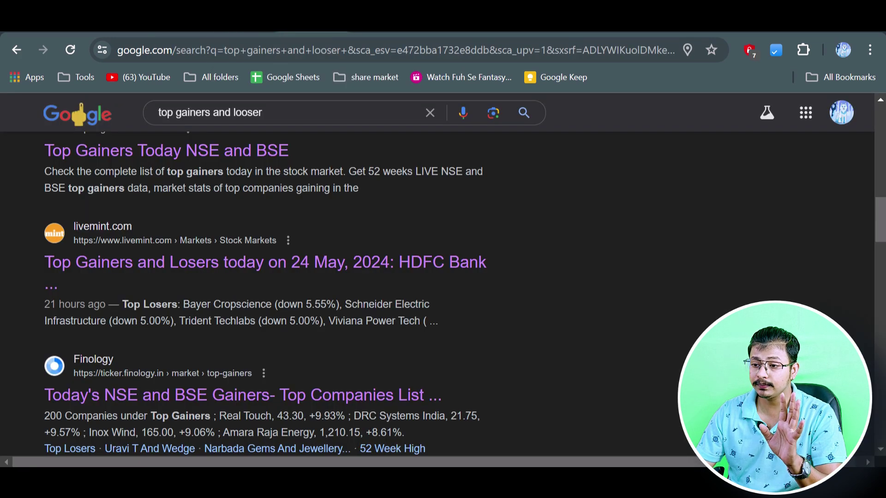
click(291, 29)
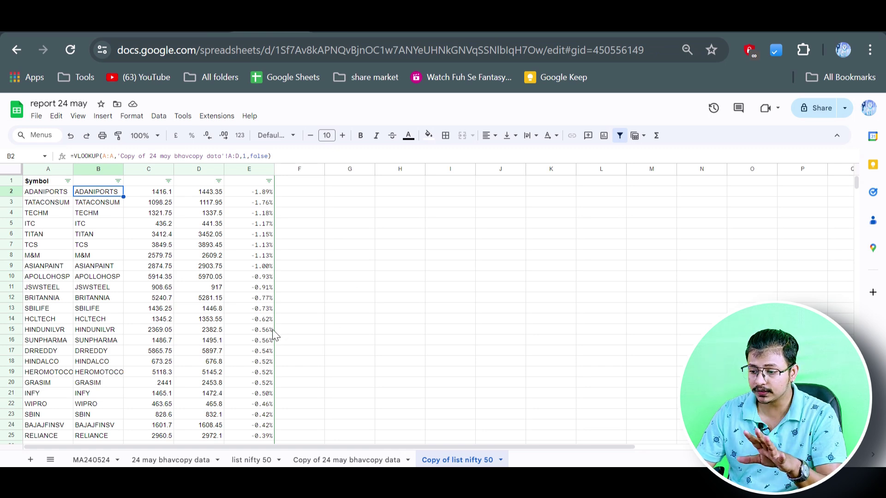
click(269, 182)
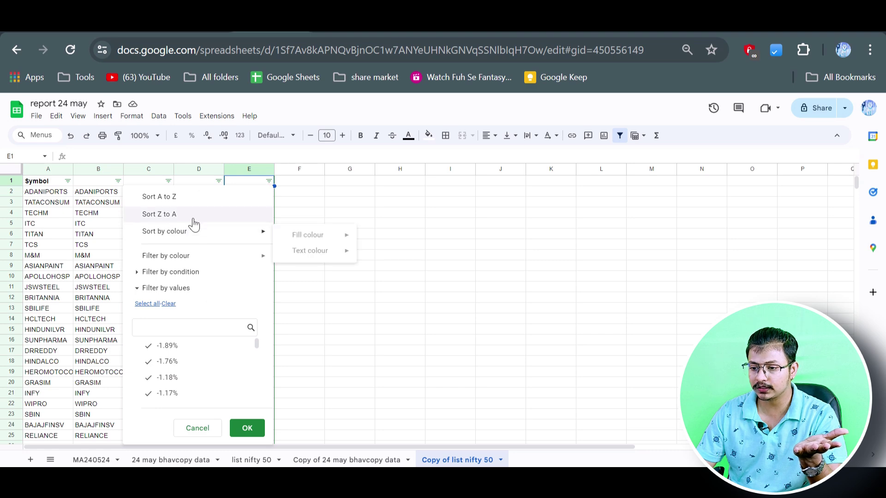
click(235, 215)
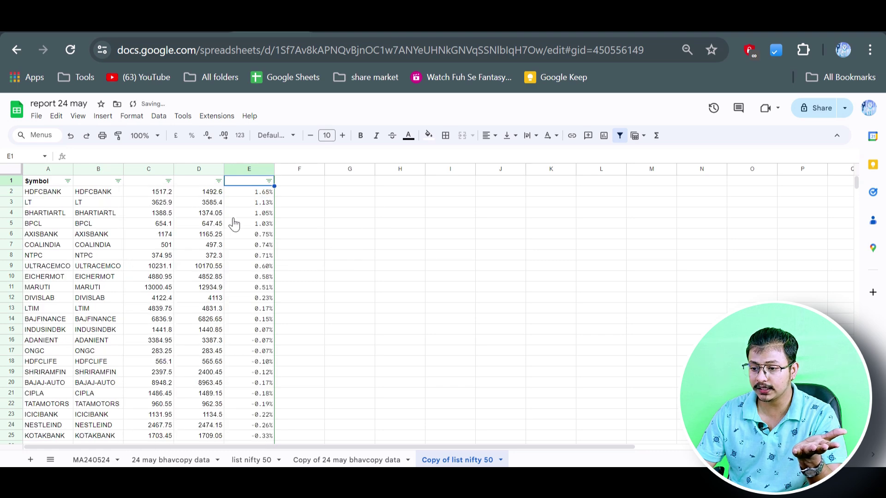
Go through the five highest-ranked symbols in column A and check the last rows of the sorted list.
click(43, 193)
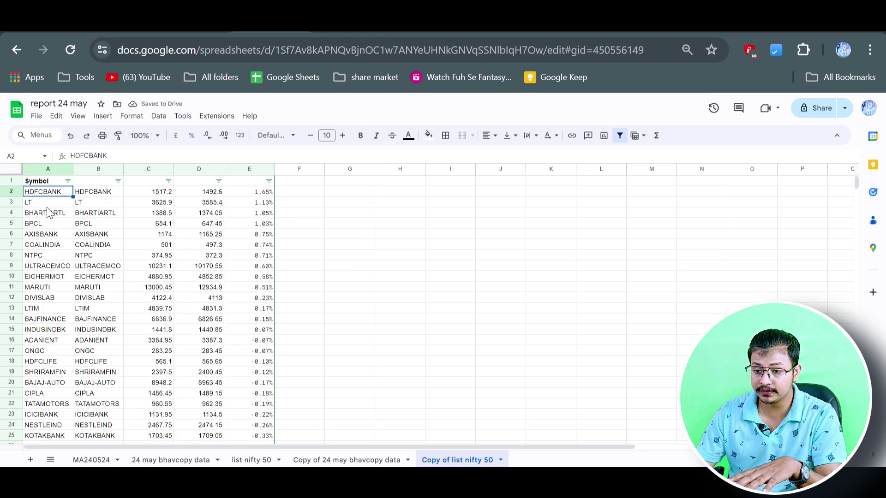
click(48, 204)
click(58, 215)
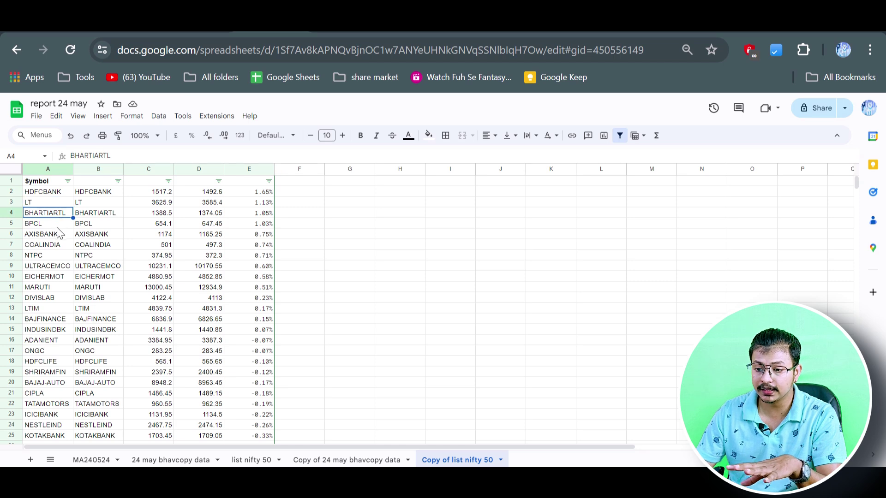
click(58, 224)
click(59, 235)
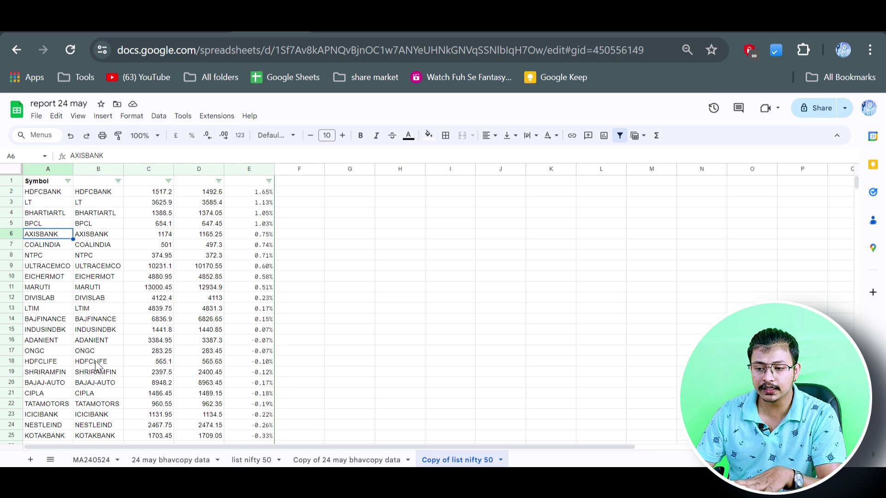
scroll(198, 242, down, 10)
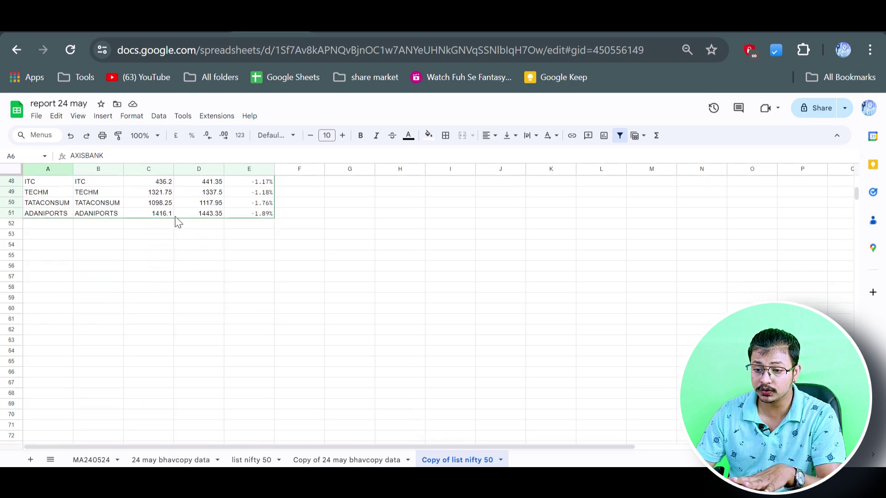
scroll(178, 223, up, 10)
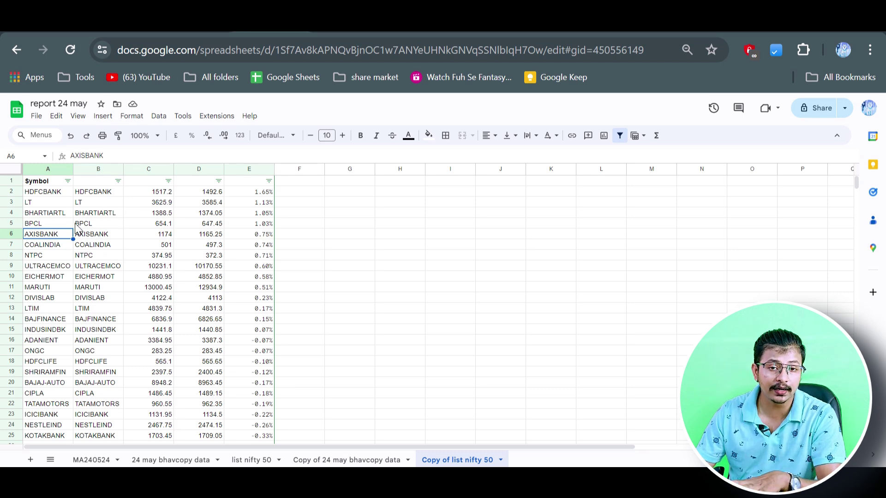
Sort the "Copy of list nifty 50" data by column E from A to Z.
click(269, 181)
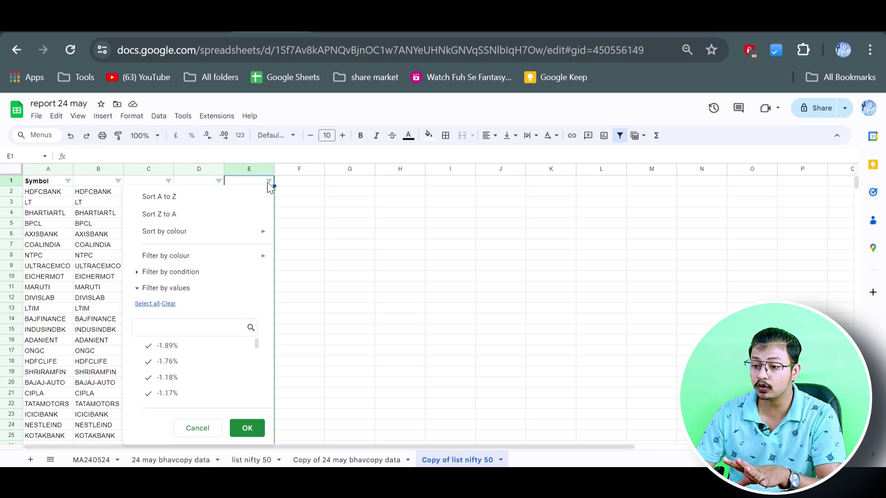
click(210, 213)
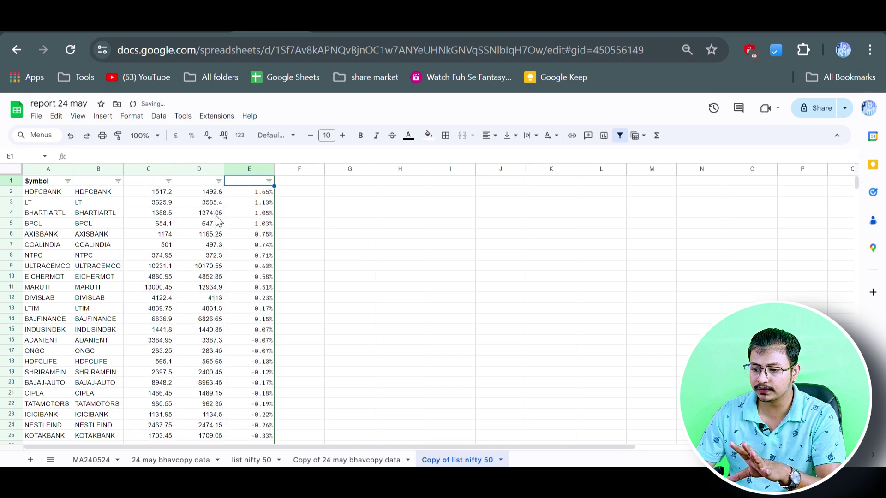
click(269, 181)
click(231, 197)
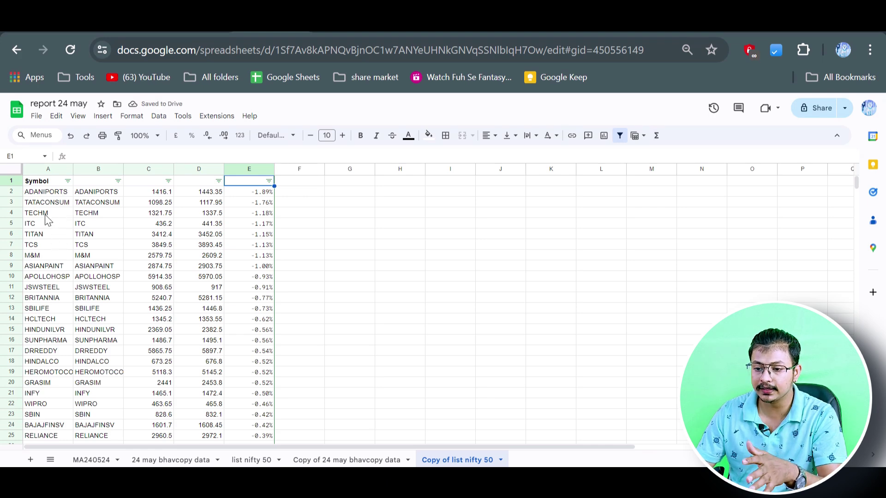
Switch to the NSE home page and compare its NIFTY 50 top 5 losers and gainers with the sorted sheet.
key(ctrl+Tab)
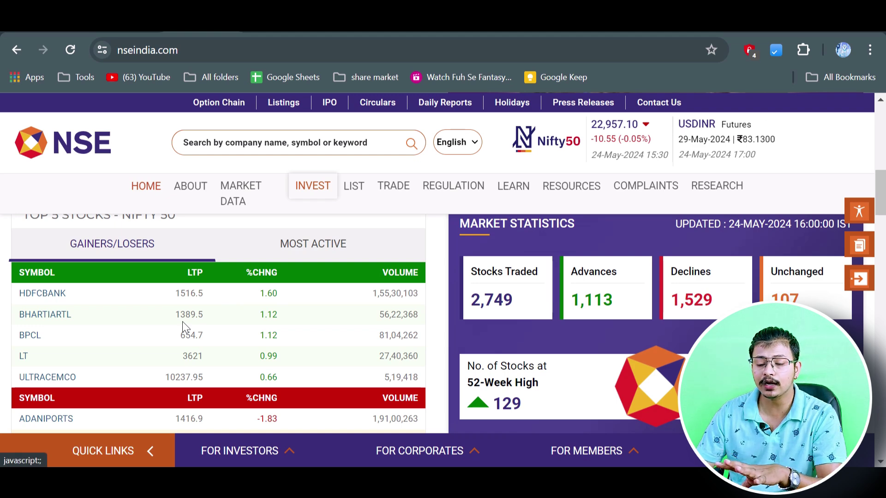
scroll(182, 322, down, 3)
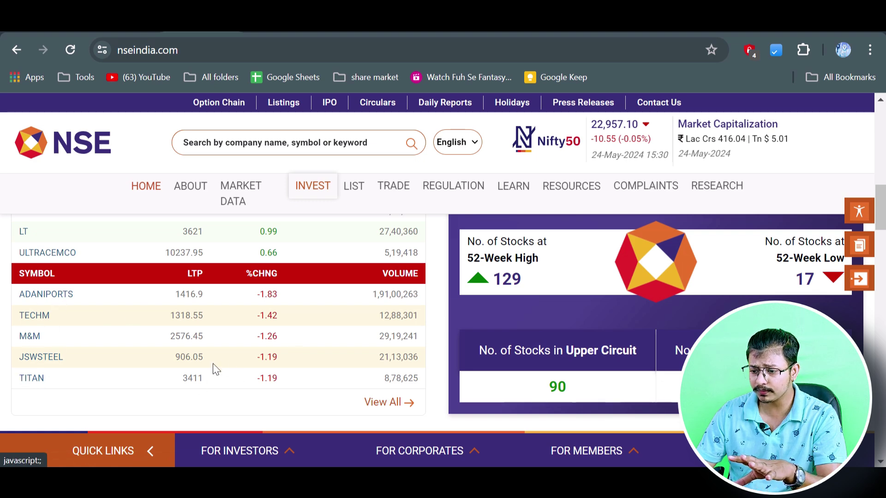
scroll(229, 359, up, 3)
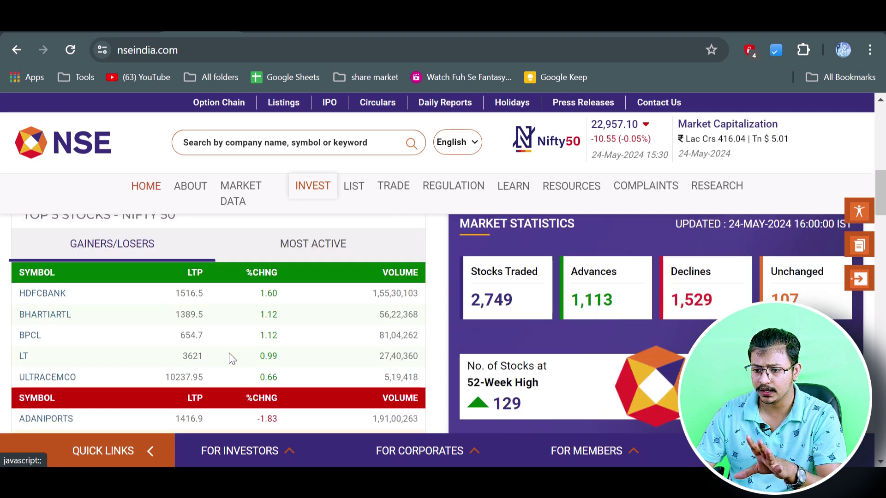
scroll(229, 358, up, 3)
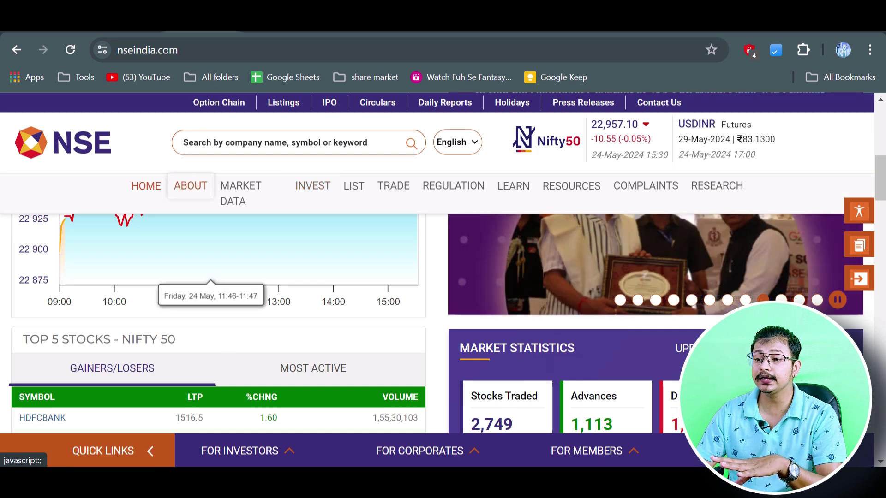
Revisit the report spreadsheet, the Angel One market movers and the NSE Market Watch indices page.
click(271, 27)
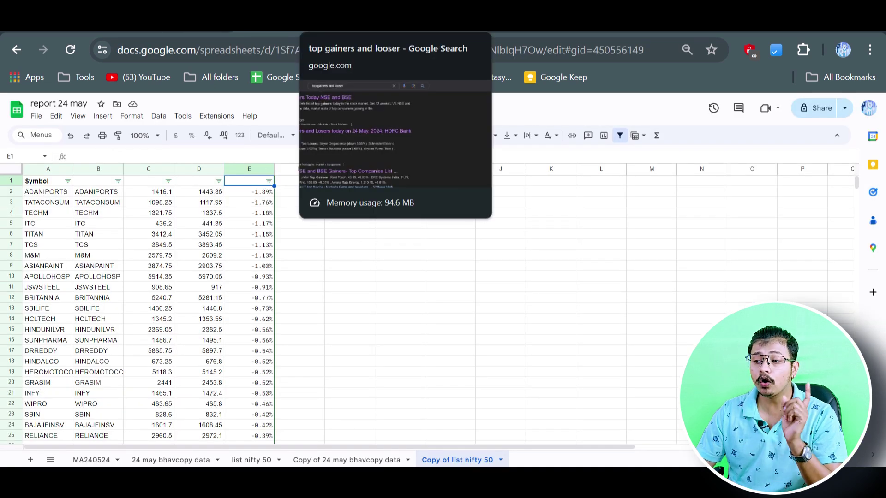
click(67, 27)
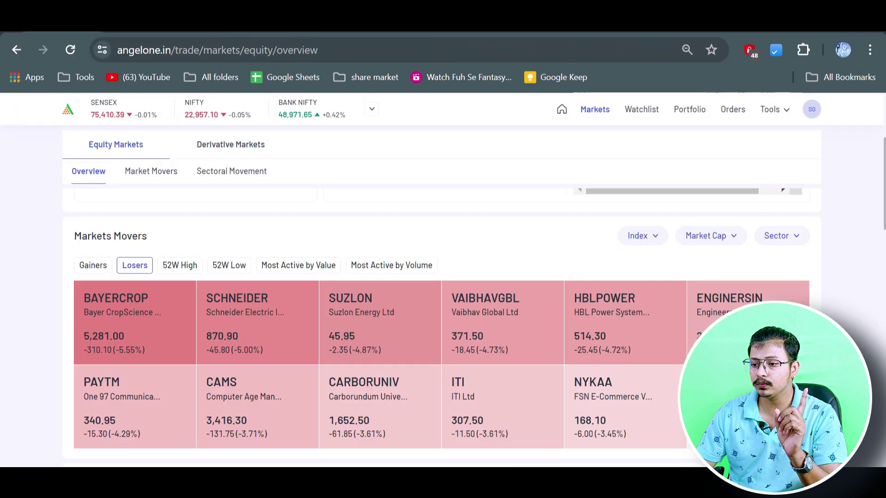
click(508, 23)
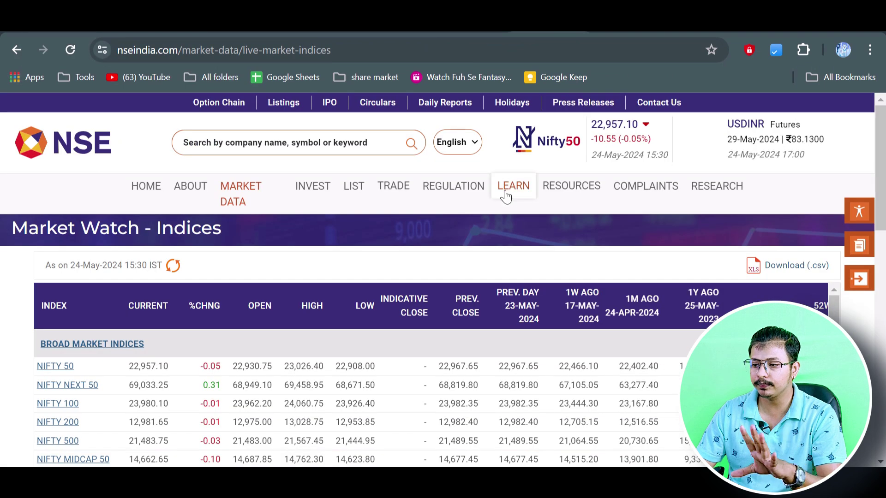
mouse_move(505, 194)
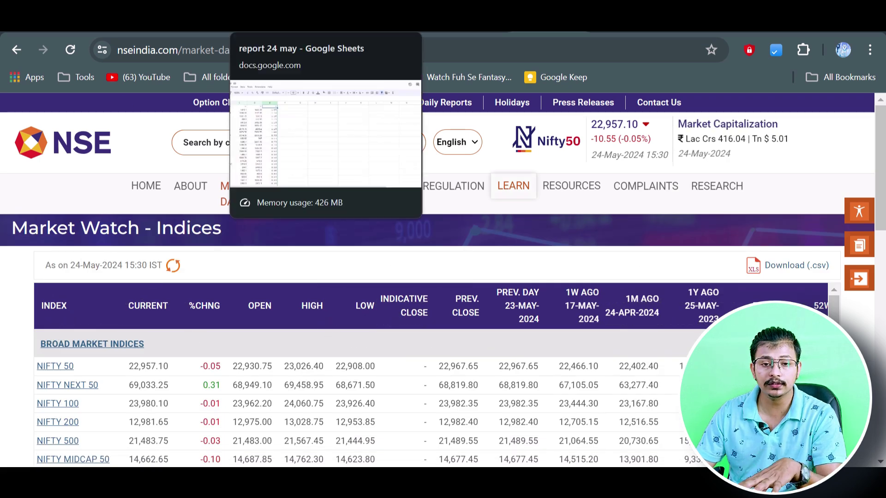
click(277, 21)
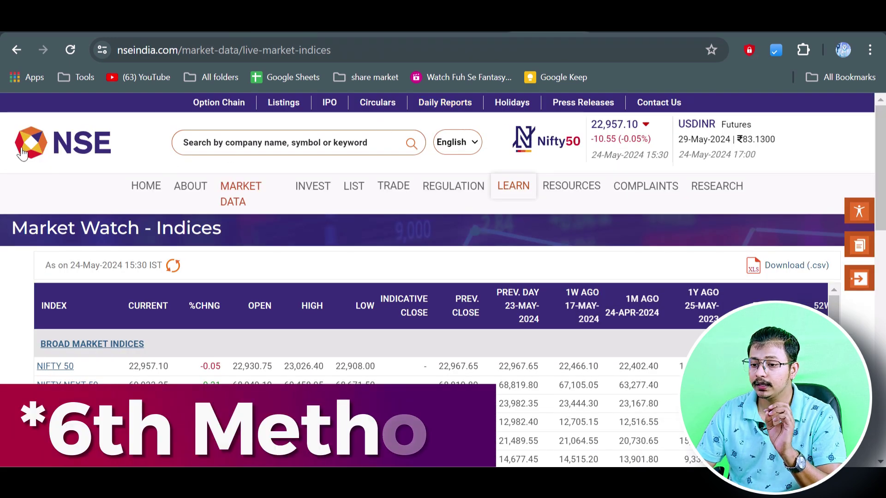
Go to the Equities & SME archives in NSE's All Reports and set the report date to 23-May-2024.
click(39, 155)
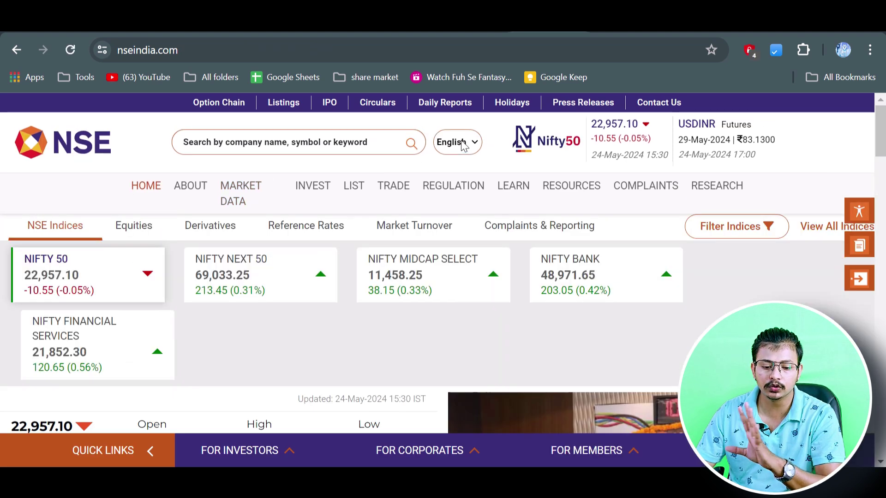
click(447, 106)
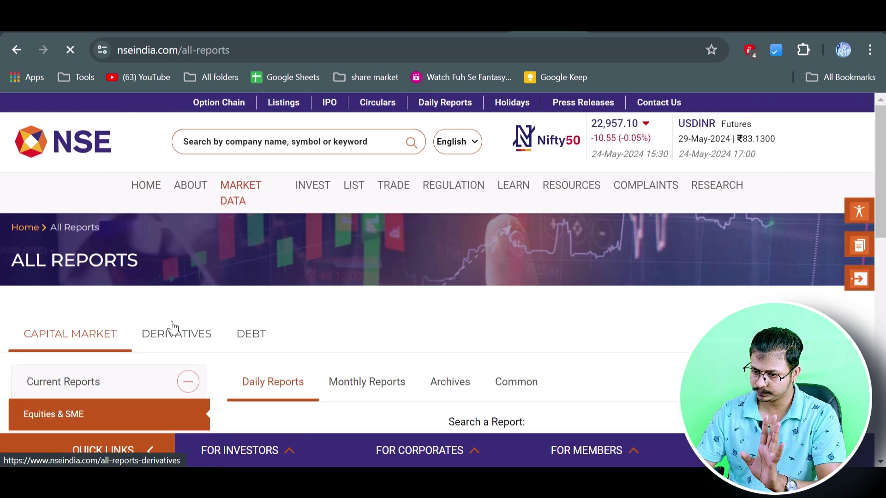
click(456, 259)
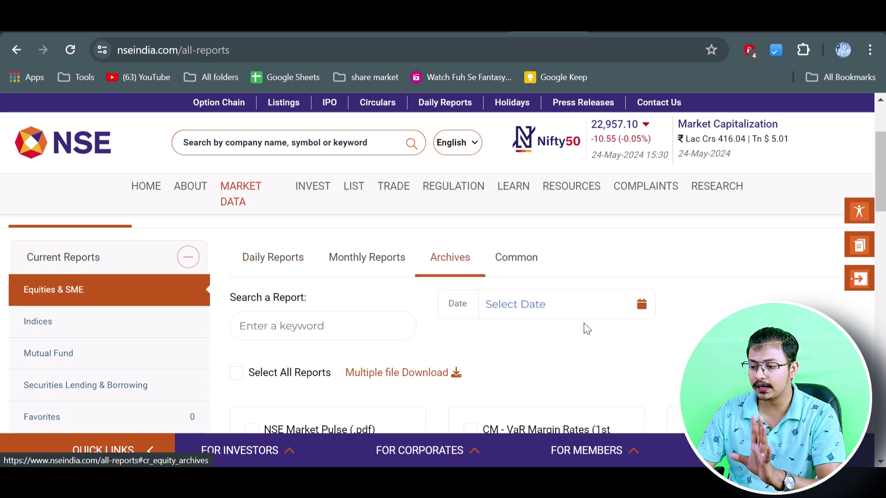
click(530, 305)
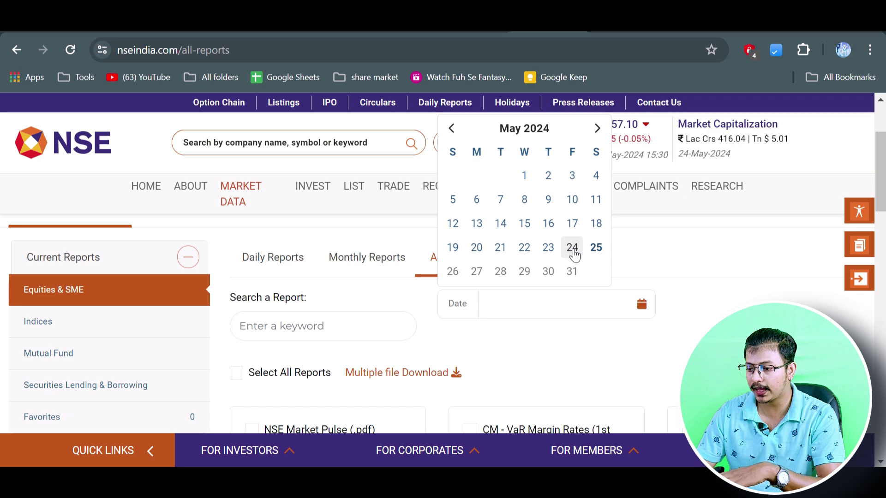
click(549, 248)
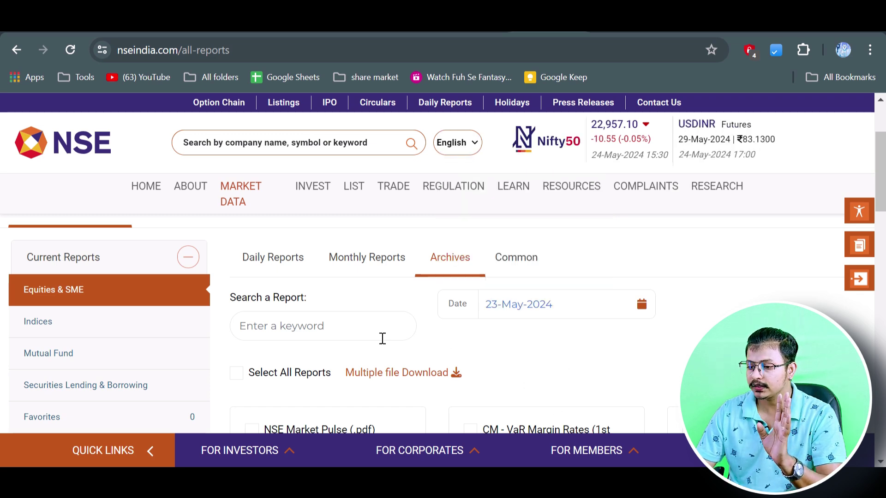
Download the CM - Market Activity Report from the NSE archives.
scroll(330, 340, down, 4)
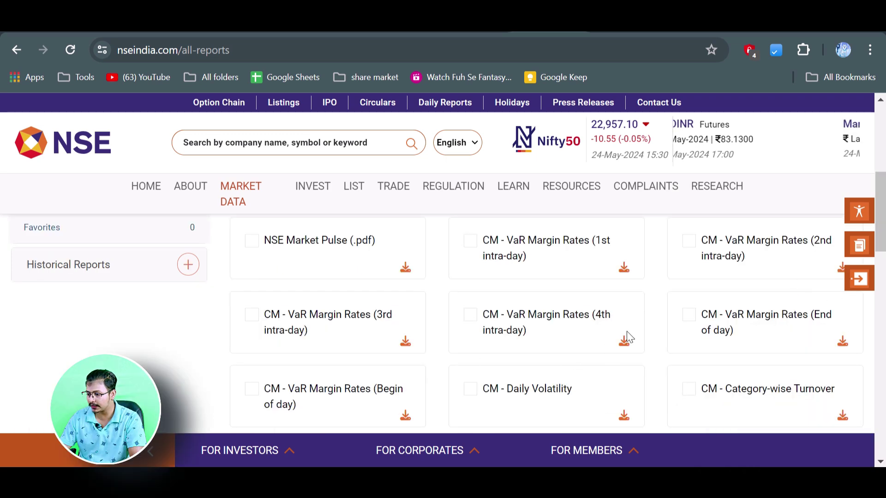
scroll(646, 334, up, 2)
drag(882, 188, 884, 240)
scroll(884, 240, down, 2)
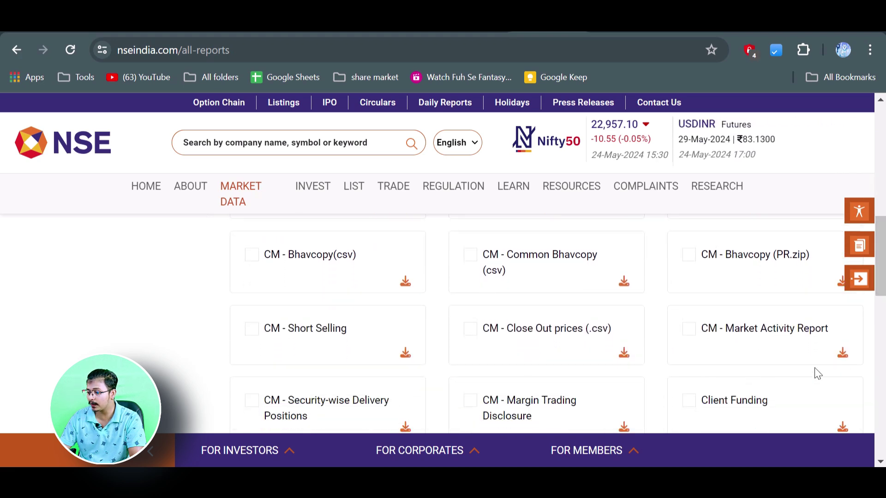
click(842, 355)
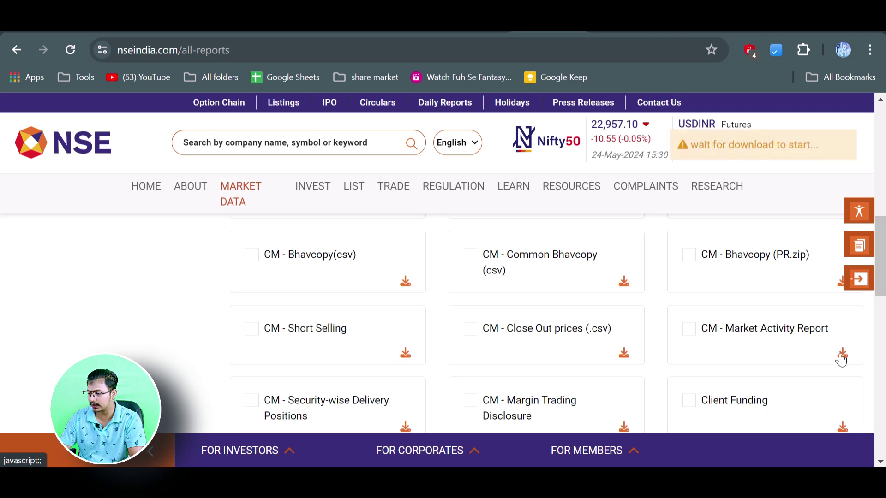
click(804, 50)
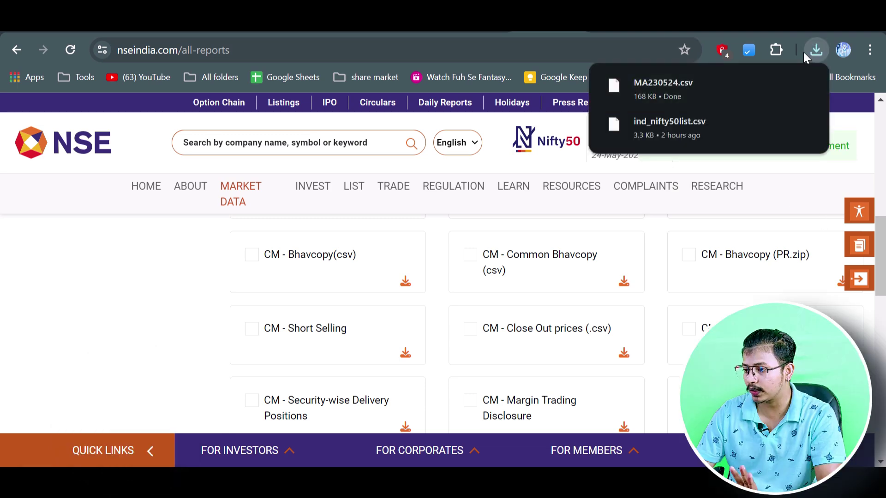
click(145, 320)
scroll(144, 320, up, 3)
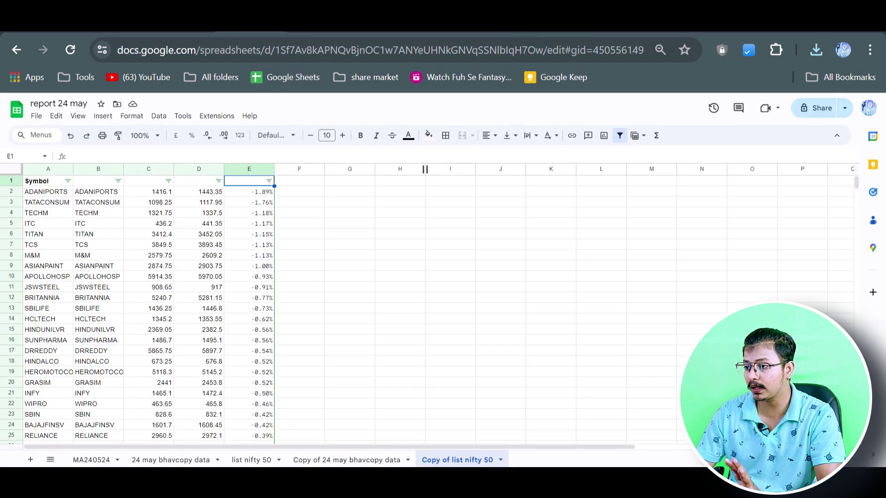
Create a blank Google Sheets spreadsheet and upload MA230524.csv from the Downloads folder for import.
click(691, 23)
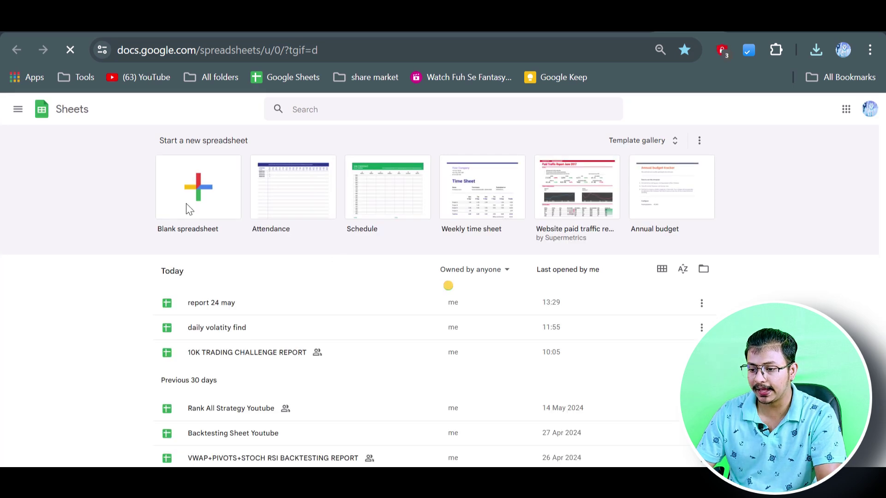
click(189, 203)
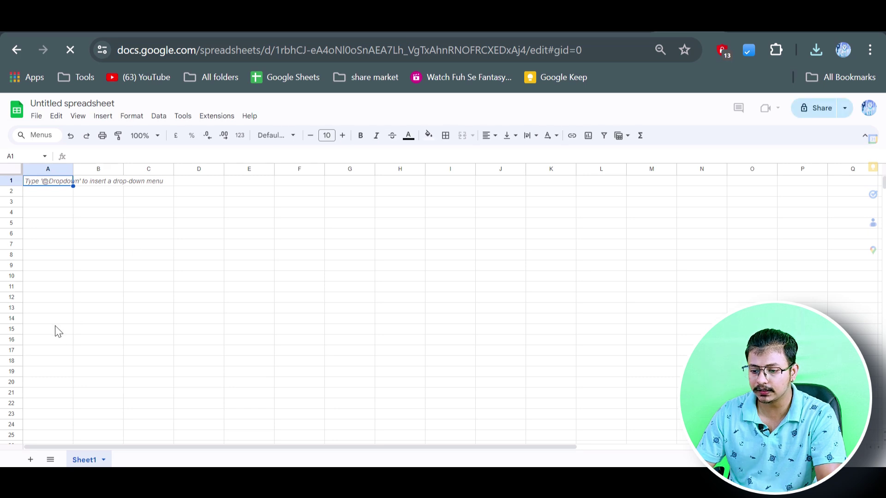
click(37, 117)
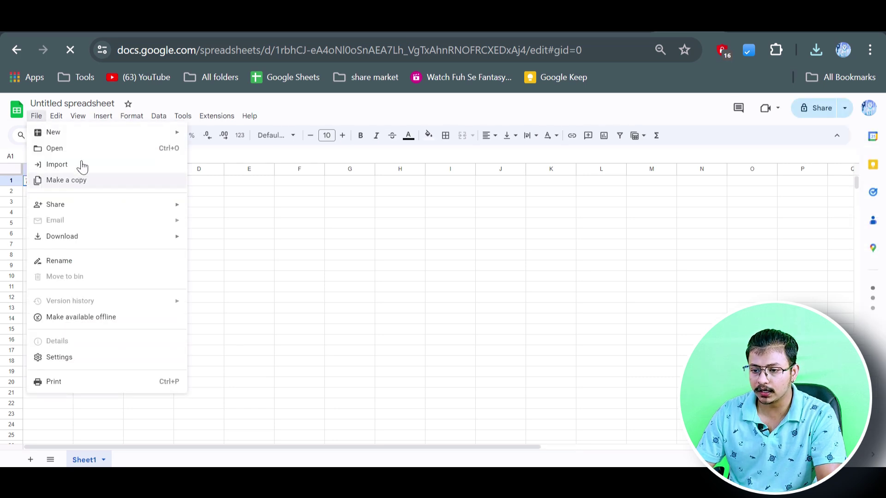
click(82, 165)
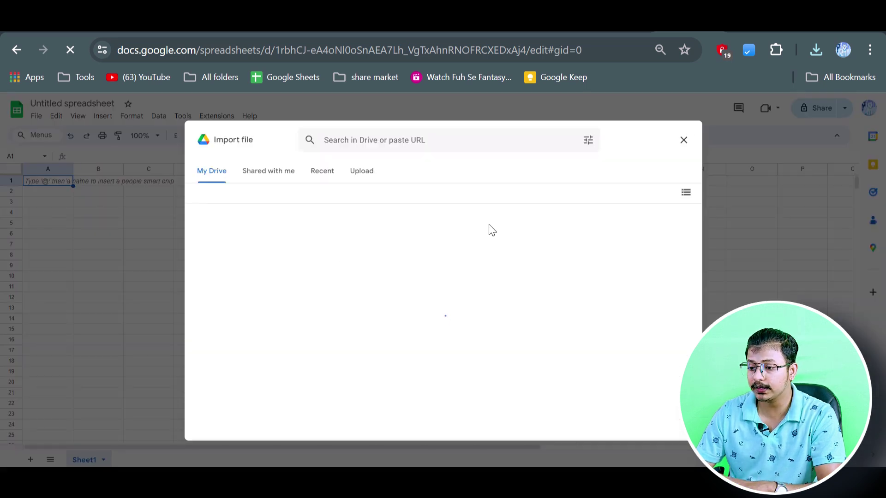
click(359, 174)
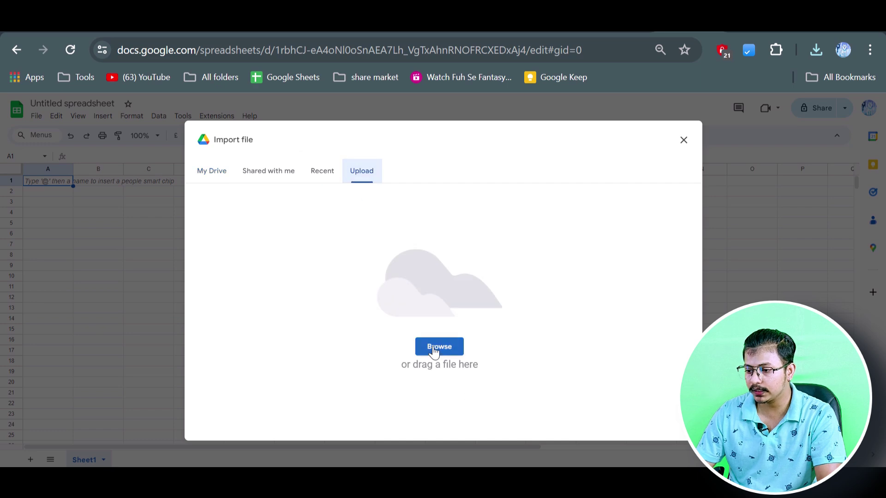
click(434, 351)
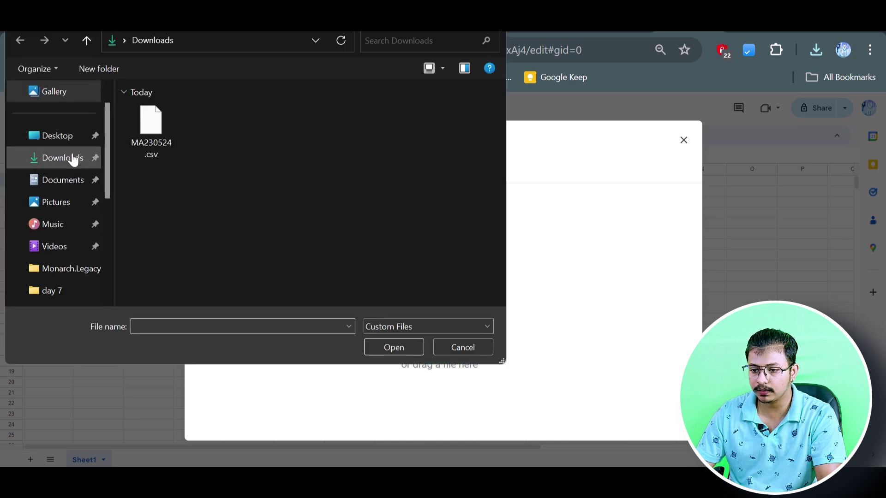
click(73, 158)
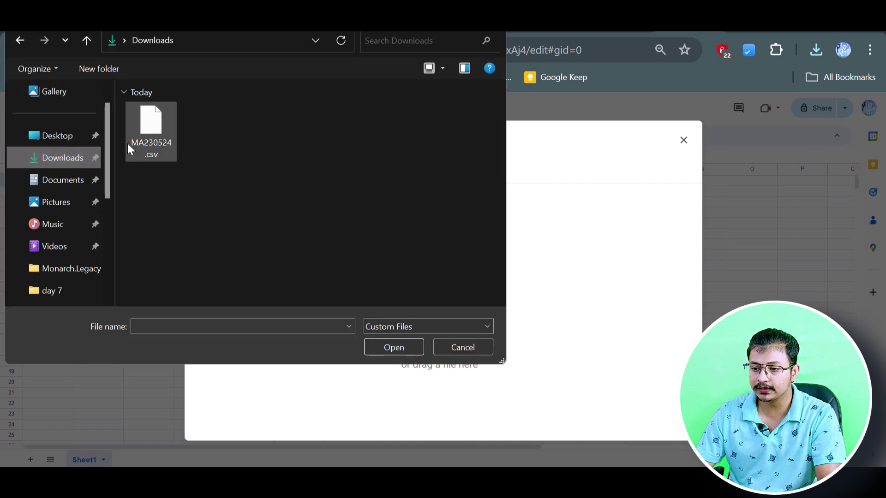
click(160, 129)
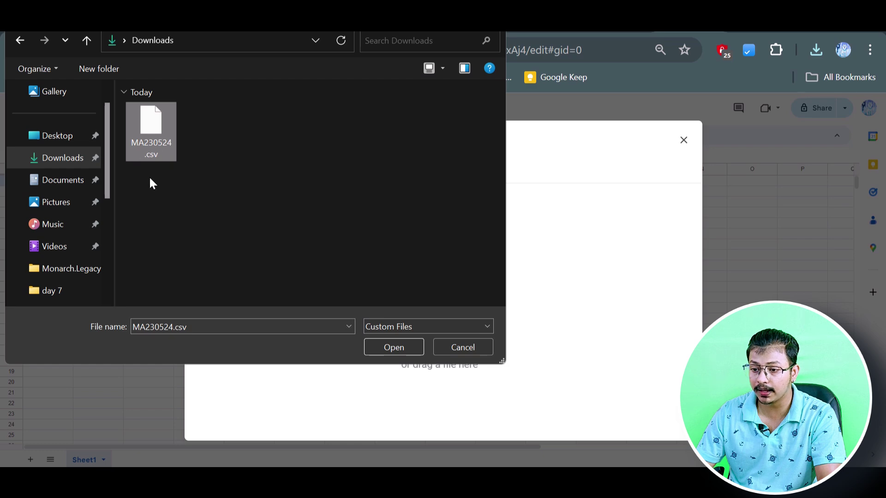
click(393, 347)
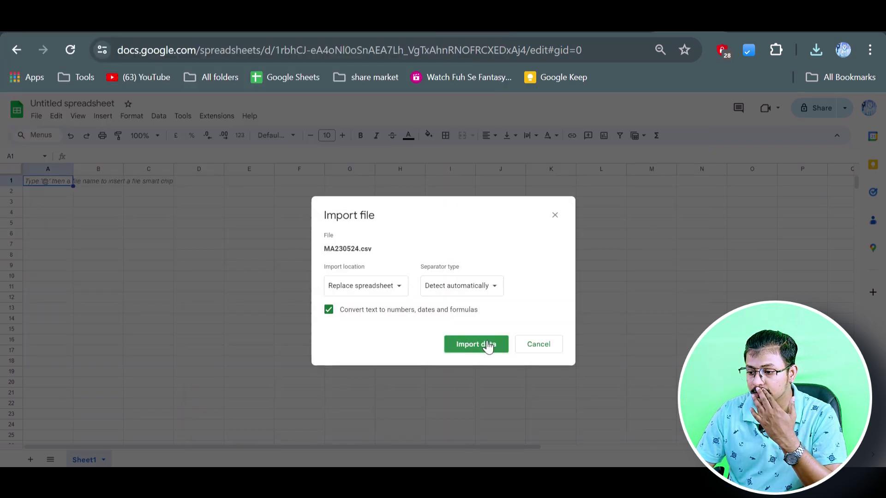
Import the MA230524.csv data with the import location set to Replace current sheet.
click(376, 294)
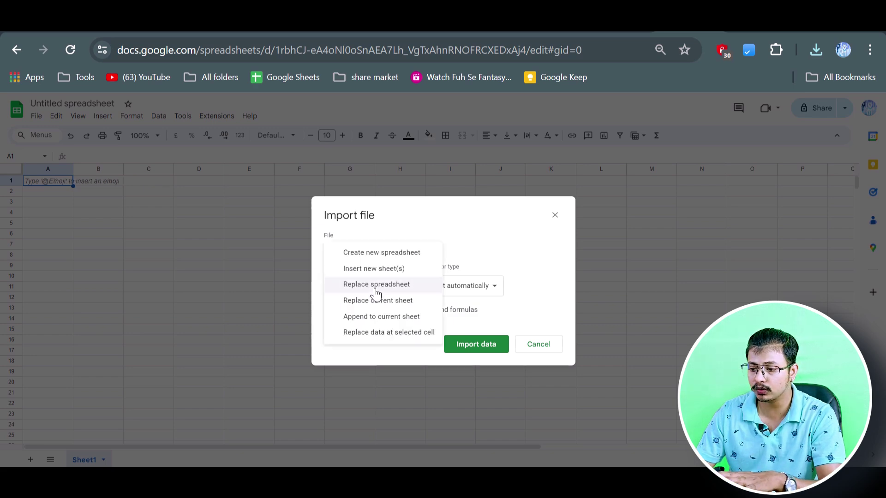
click(406, 307)
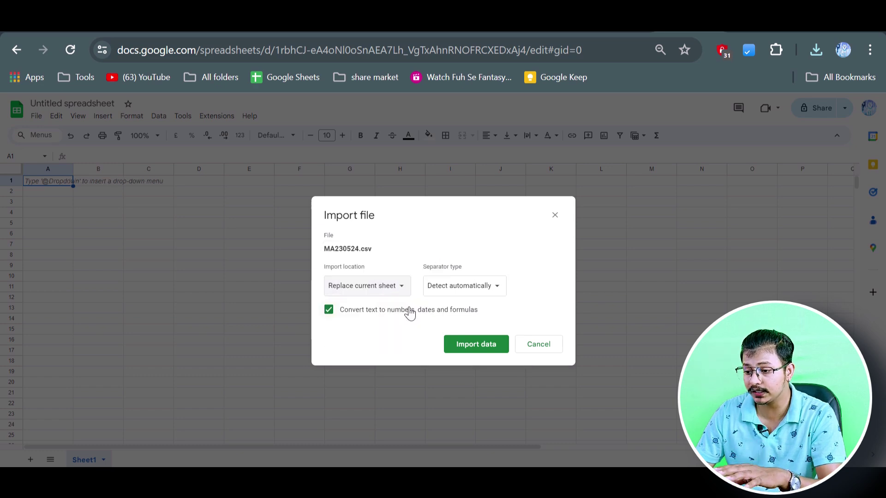
click(480, 344)
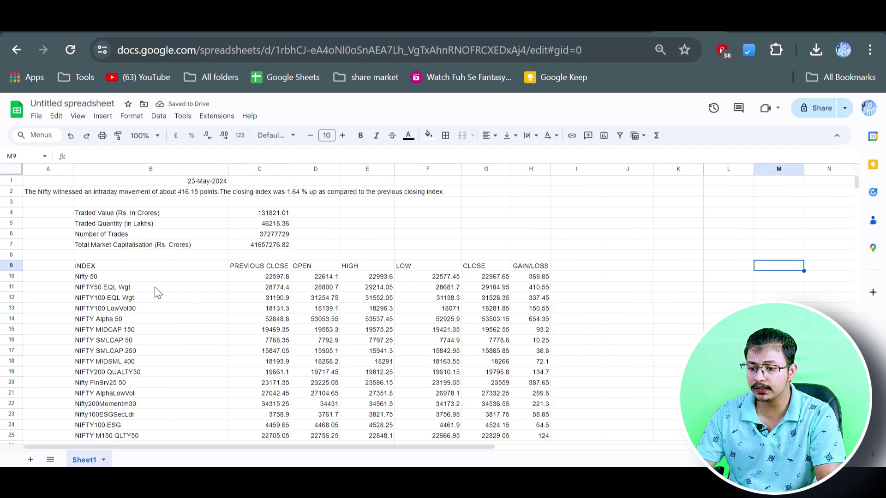
scroll(157, 292, down, 20)
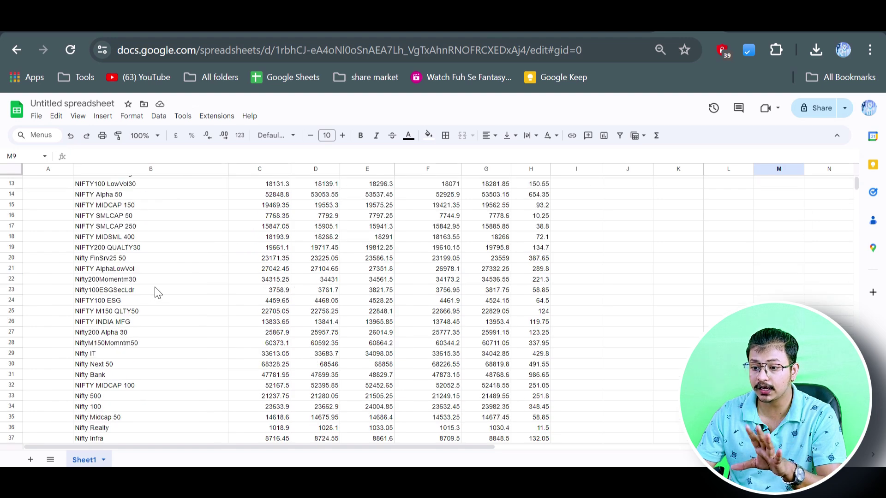
Examine the Top Five Nifty 50 Gainers and Losers tables in the imported market activity data.
scroll(157, 292, down, 12)
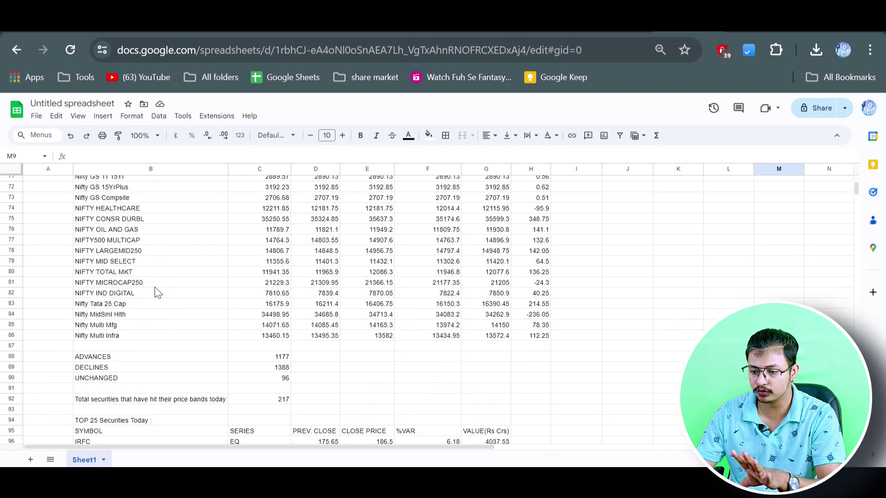
scroll(252, 330, up, 4)
scroll(249, 328, down, 8)
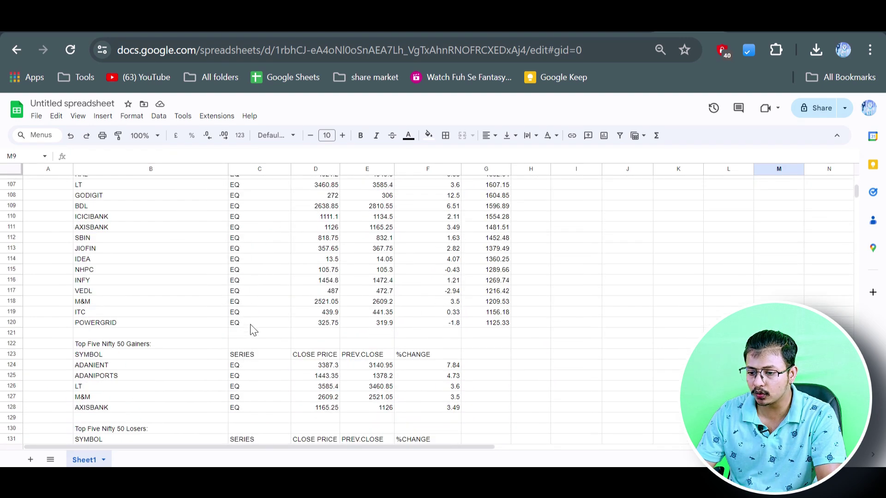
scroll(252, 329, down, 4)
drag(42, 210, 530, 403)
click(107, 222)
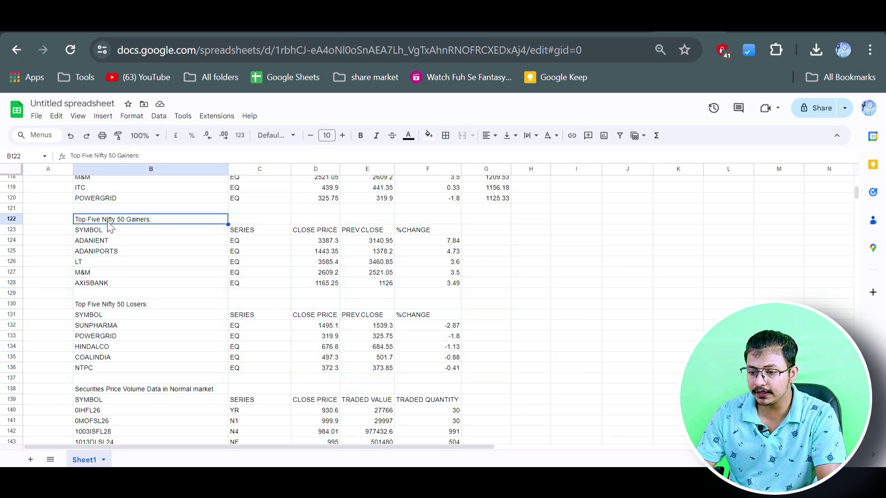
drag(131, 230, 148, 286)
drag(115, 315, 140, 371)
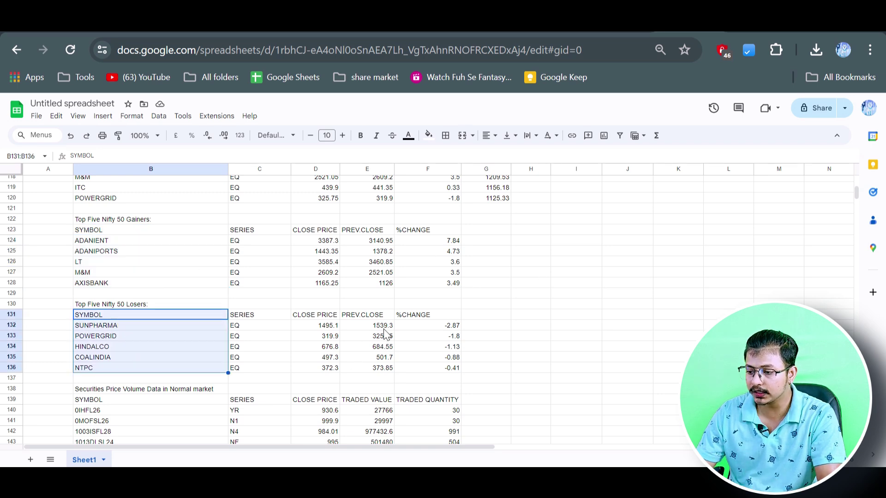
drag(383, 327, 469, 371)
drag(225, 240, 447, 292)
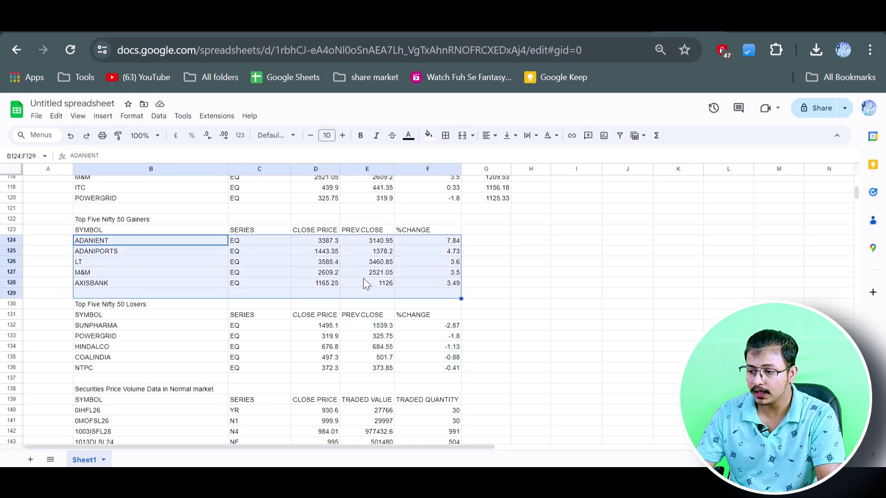
drag(76, 220, 485, 367)
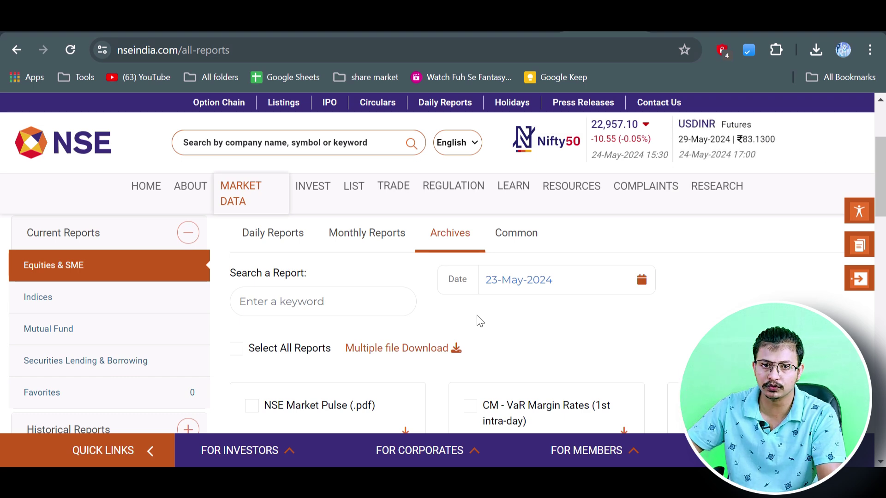
Download the CM - Bhavcopy(csv) report for 23-May-2024 from the NSE archives.
scroll(532, 320, down, 3)
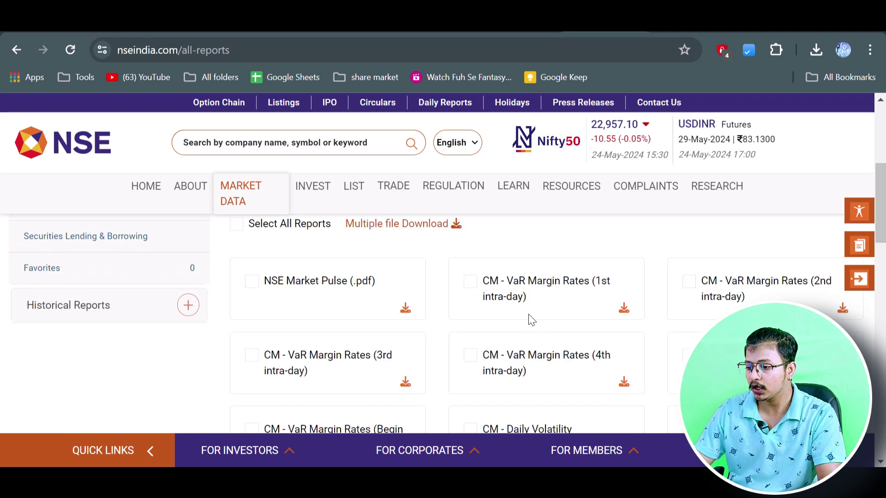
scroll(529, 318, down, 3)
scroll(531, 323, down, 3)
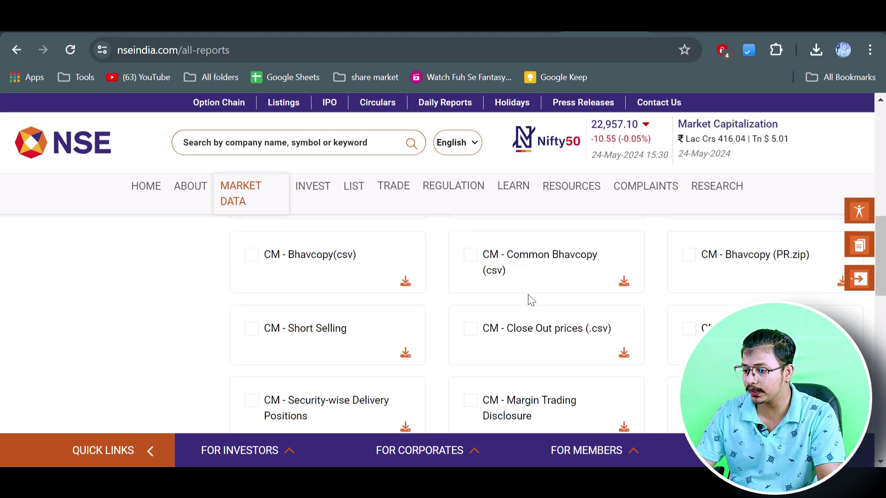
scroll(385, 384, up, 3)
scroll(387, 384, down, 3)
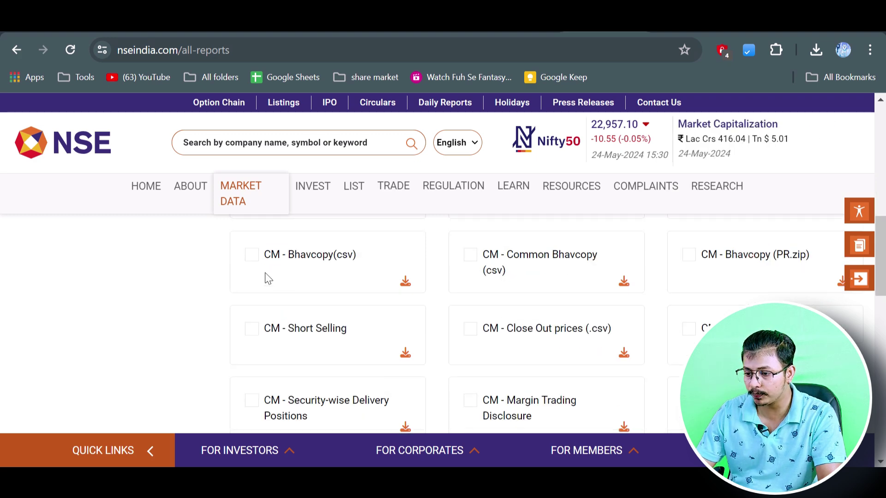
click(404, 289)
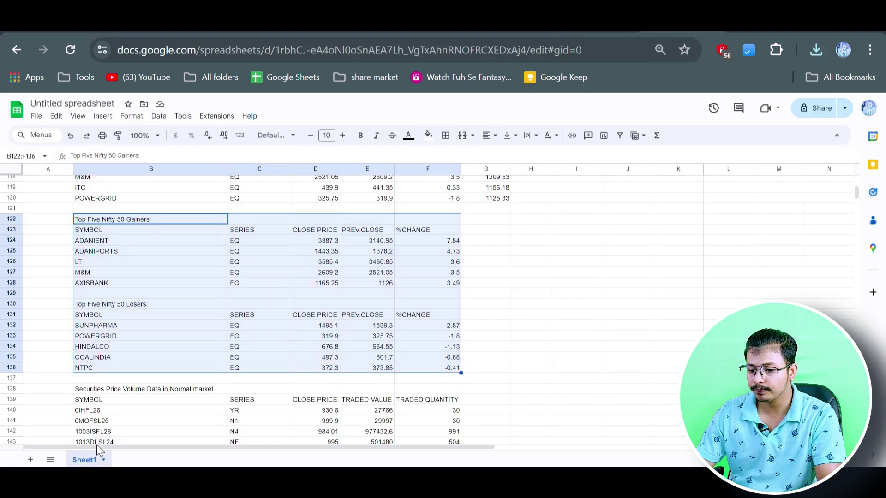
Add a new sheet to the spreadsheet and start a file import for it.
click(31, 459)
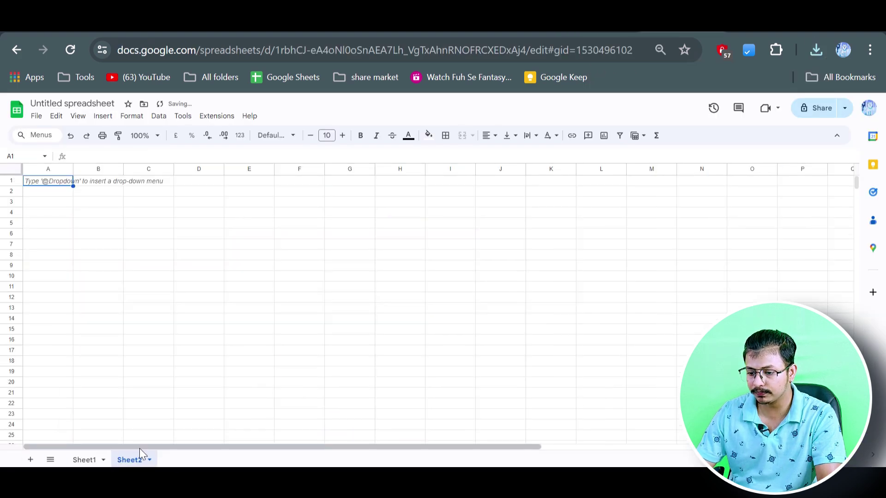
click(37, 117)
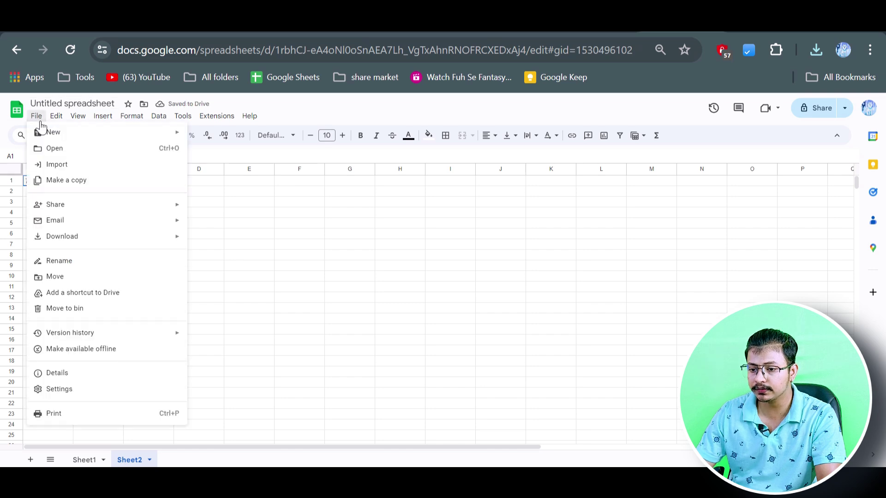
click(60, 164)
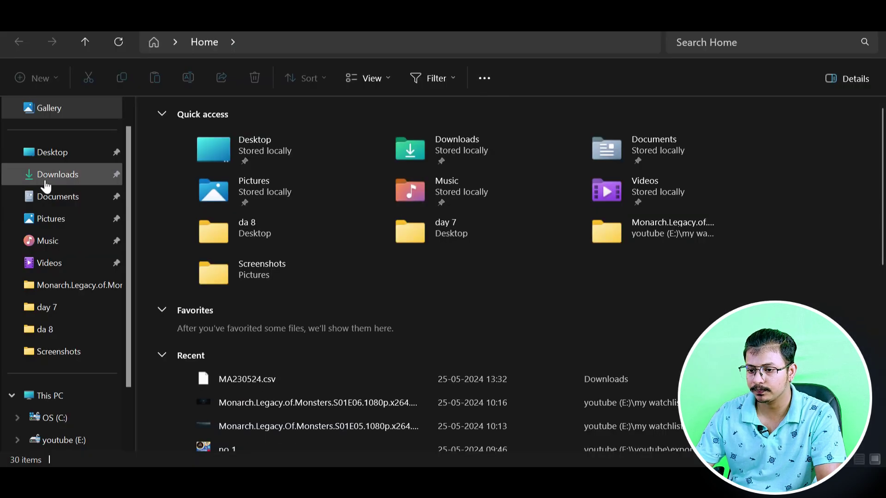
Extract the downloaded Bhavcopy archive in the Downloads folder.
click(46, 175)
click(182, 159)
click(442, 78)
click(559, 386)
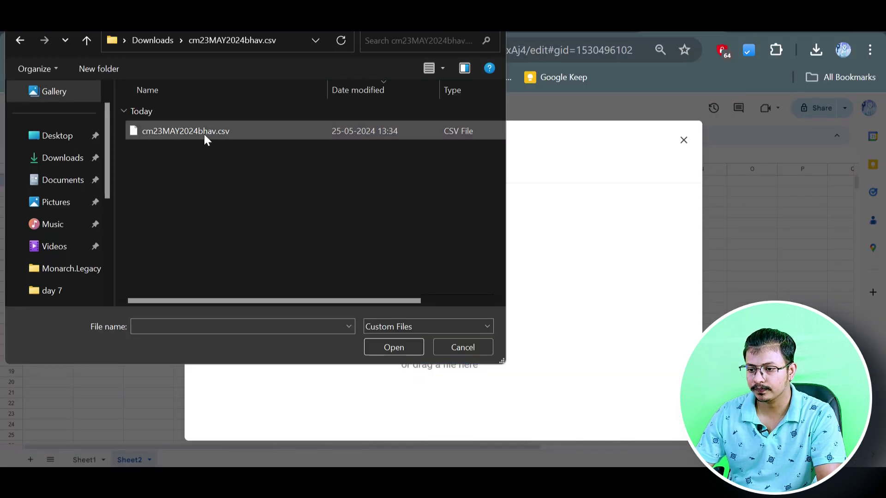
Upload cm23MAY2024bhav.csv and import its data with the import location set to Replace current sheet.
double_click(203, 134)
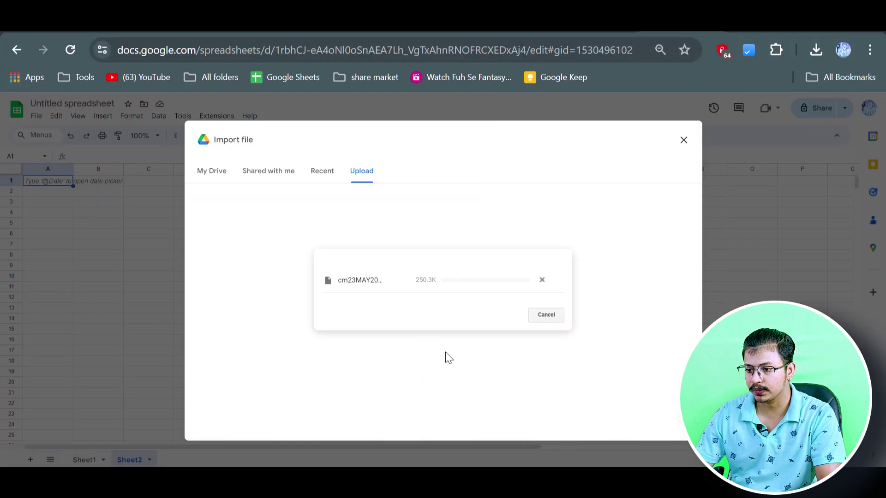
click(376, 290)
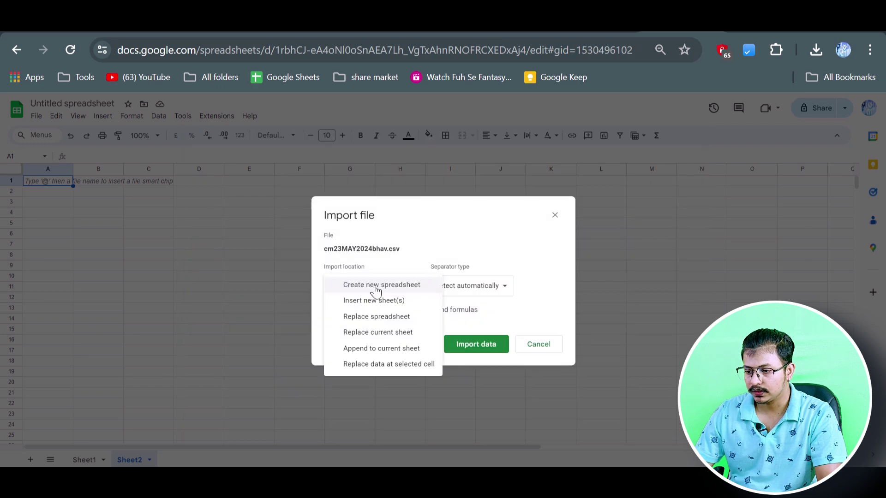
click(402, 336)
click(477, 349)
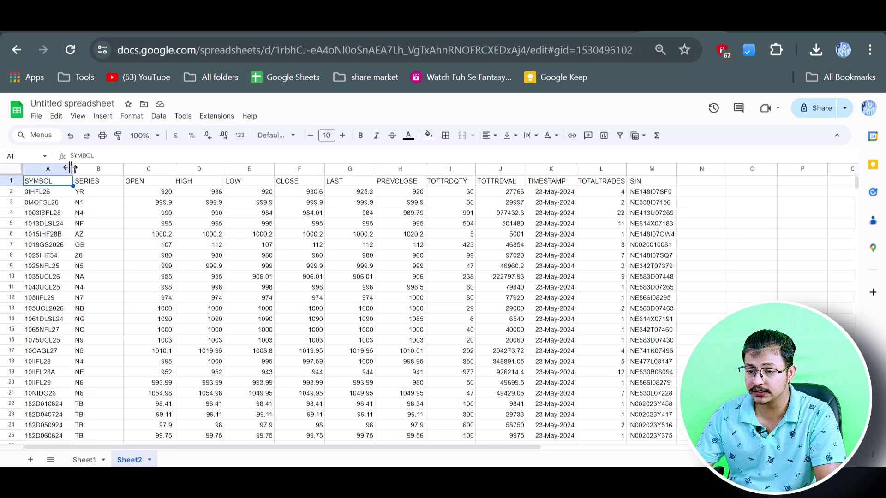
Widen the SYMBOL column slightly and delete all other Sheet2 columns except CLOSE and PREVCLOSE.
drag(73, 168, 77, 167)
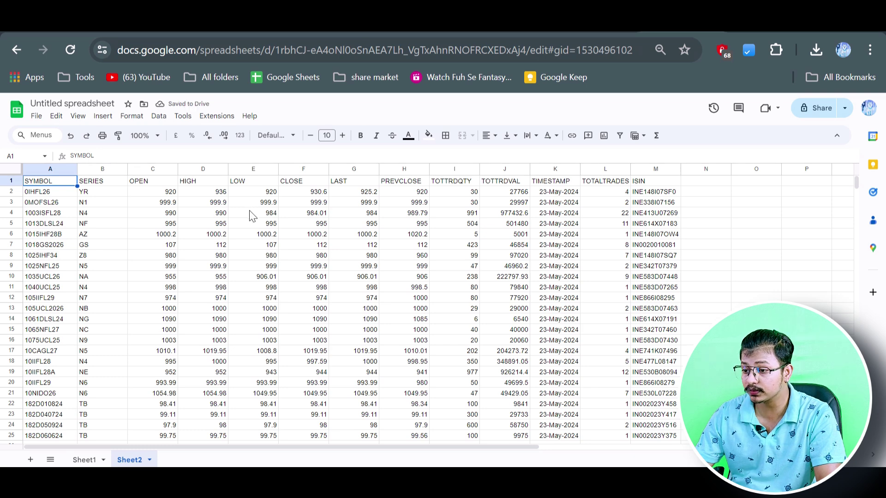
click(102, 170)
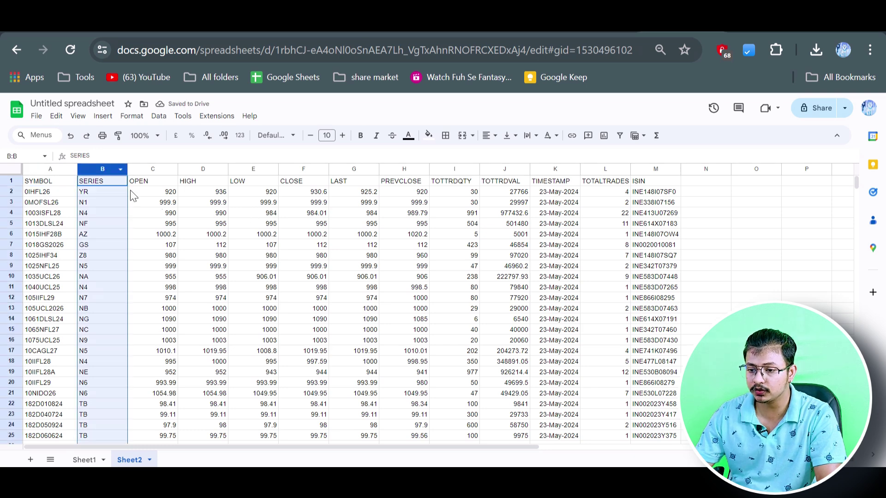
ctrl+click(155, 172)
ctrl+click(193, 171)
ctrl+click(249, 168)
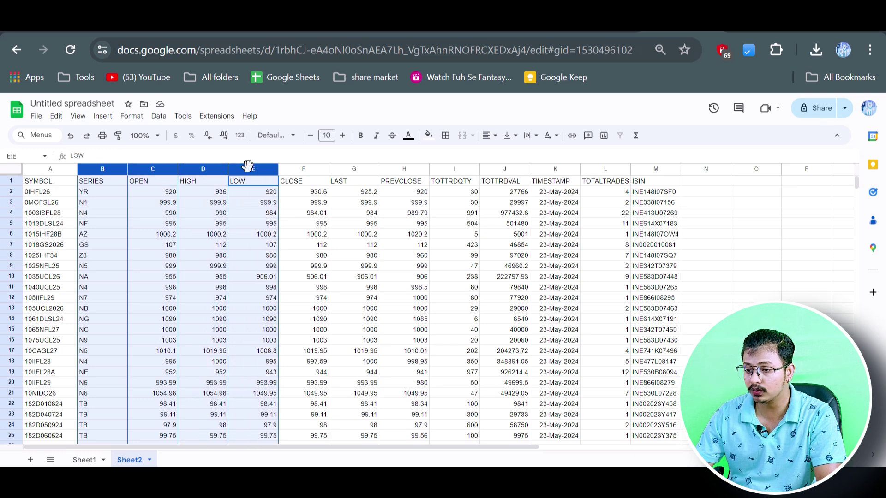
ctrl+click(358, 169)
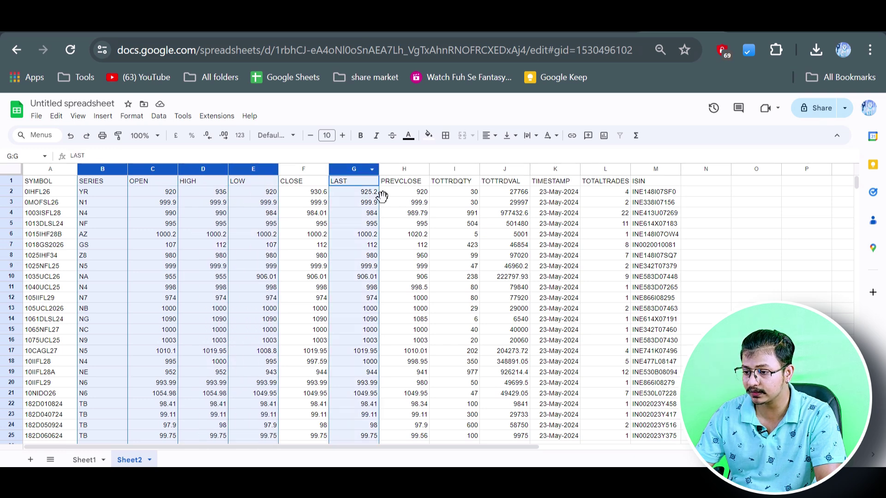
ctrl+click(450, 169)
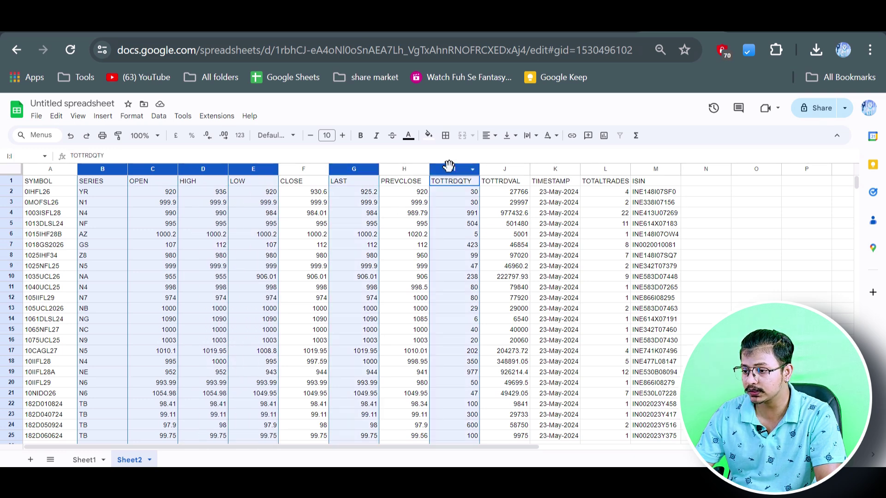
ctrl+click(506, 169)
ctrl+click(558, 170)
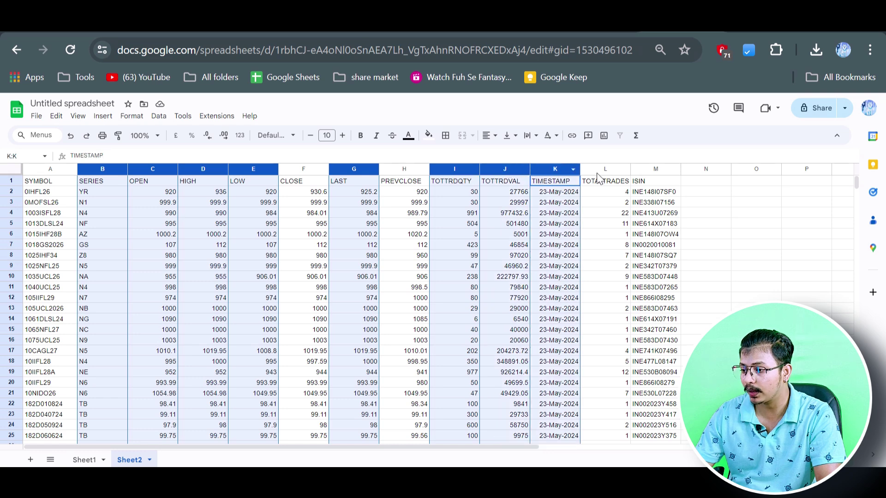
ctrl+click(599, 170)
ctrl+click(650, 170)
right_click(651, 170)
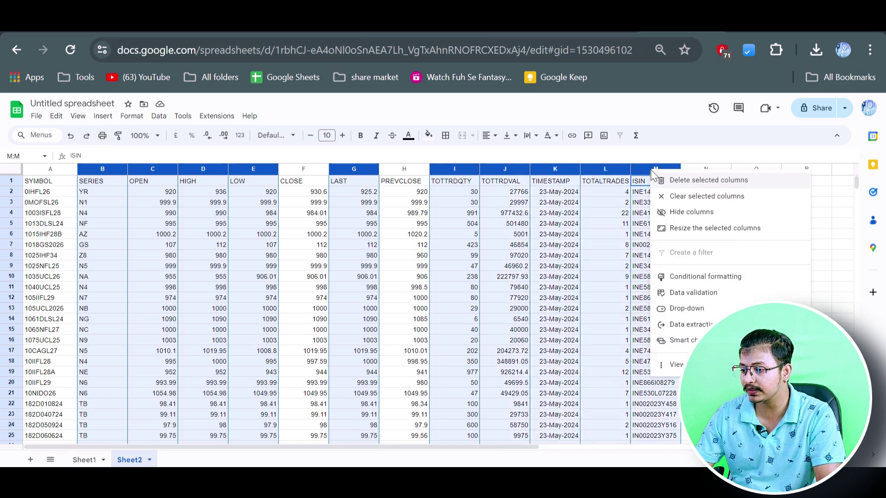
click(701, 180)
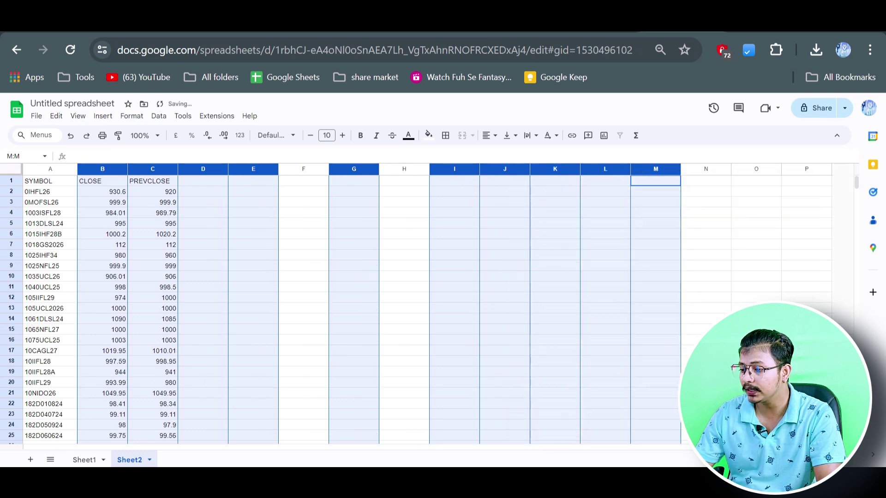
click(441, 298)
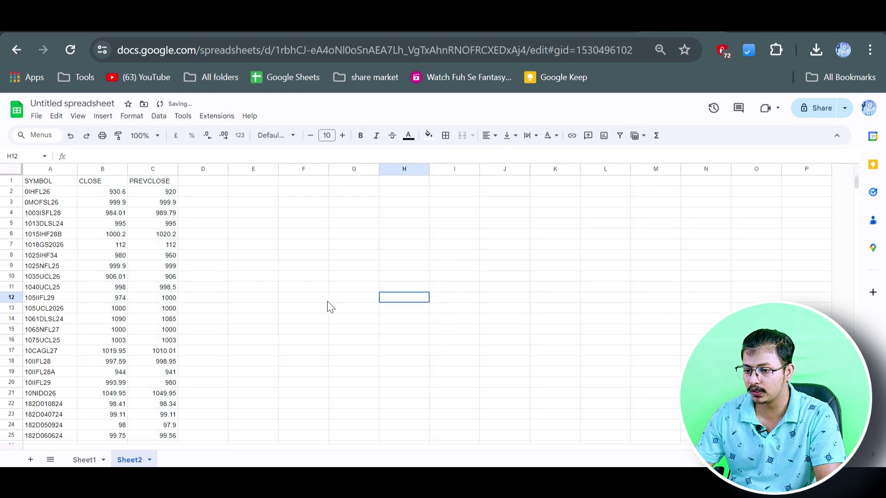
Enter the price change formula =(B2-C2)/C2 in cell D2 and reject the suggested auto-fill.
click(210, 191)
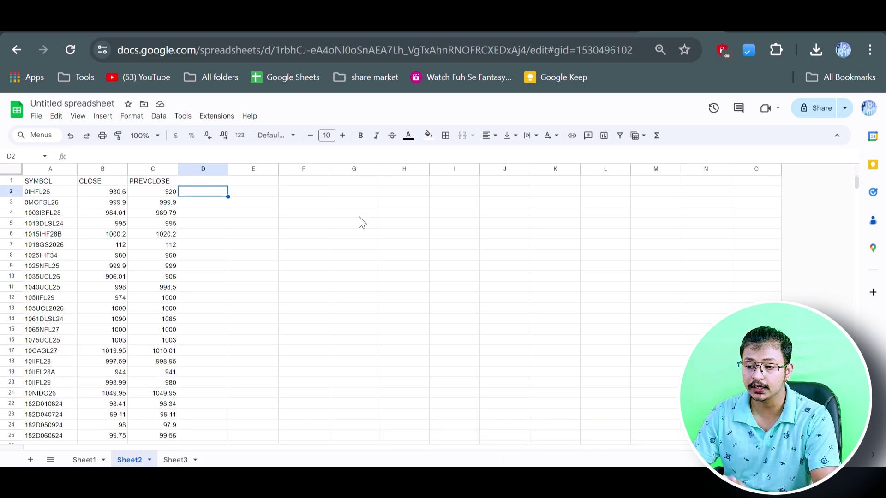
text(=()
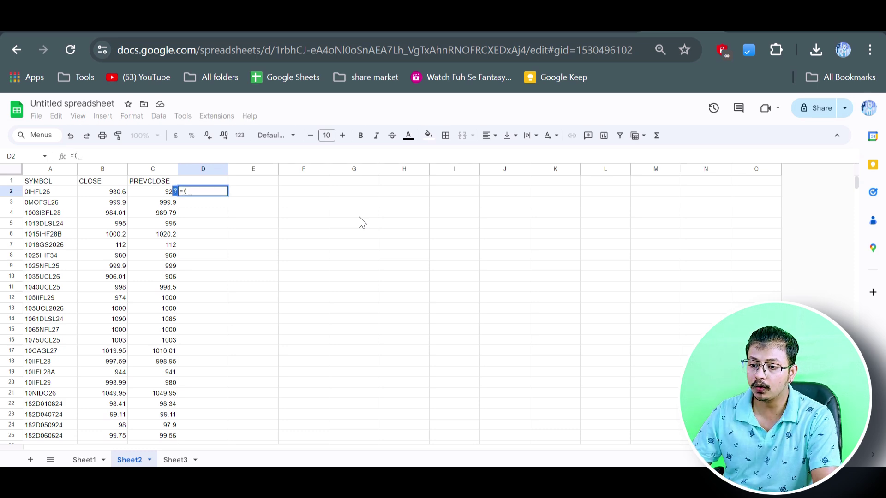
click(116, 196)
text(-)
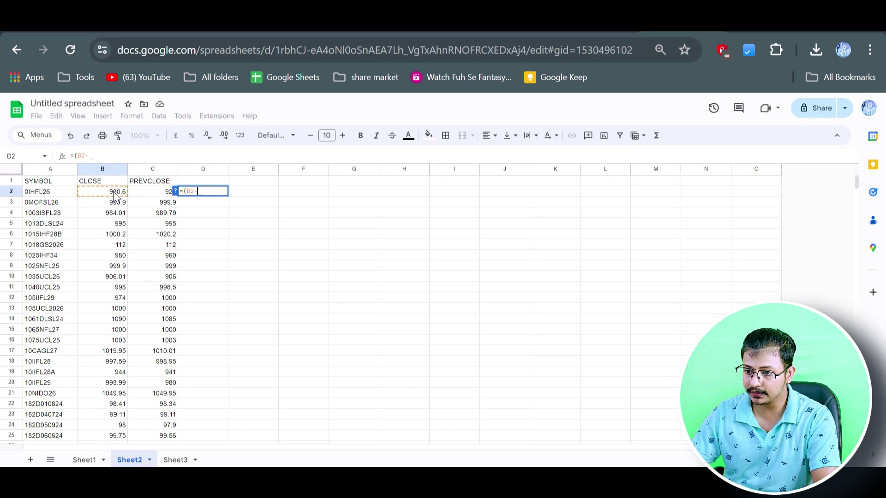
click(156, 192)
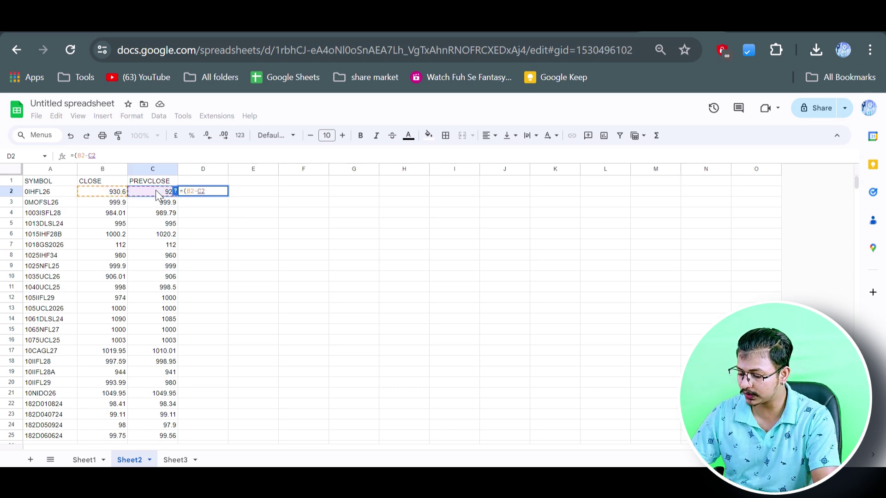
text()/)
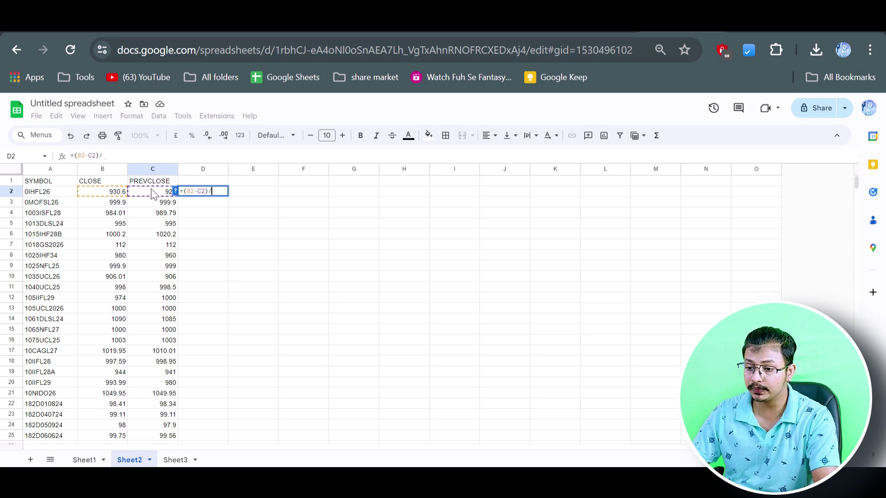
click(154, 193)
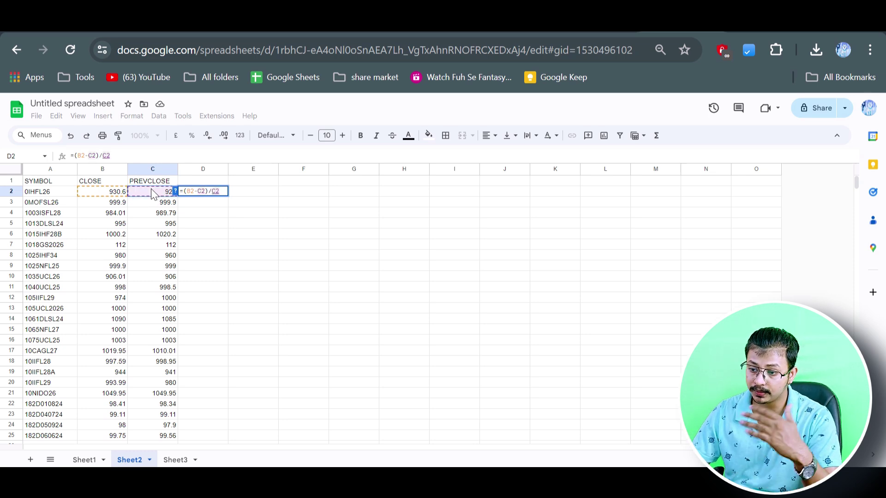
key(Return)
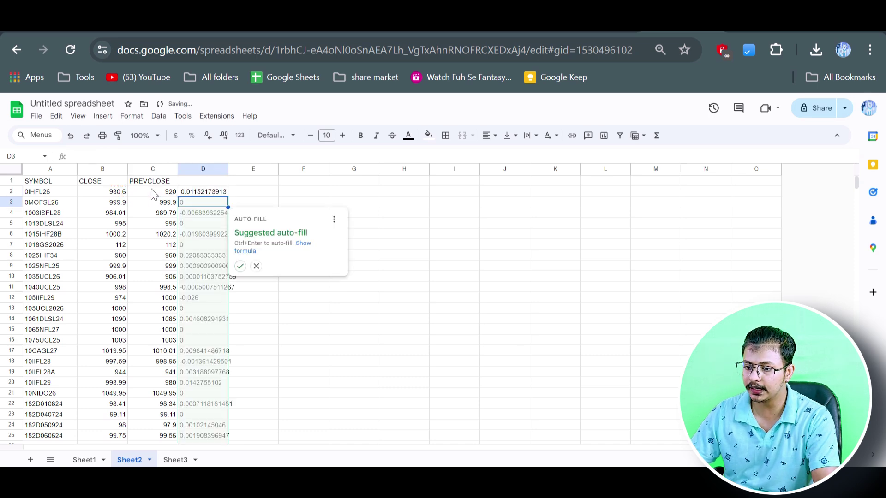
click(256, 266)
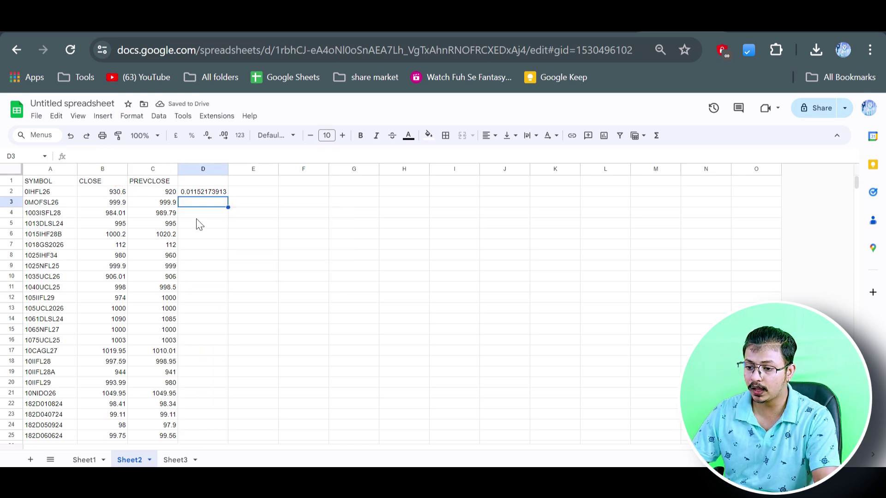
click(214, 193)
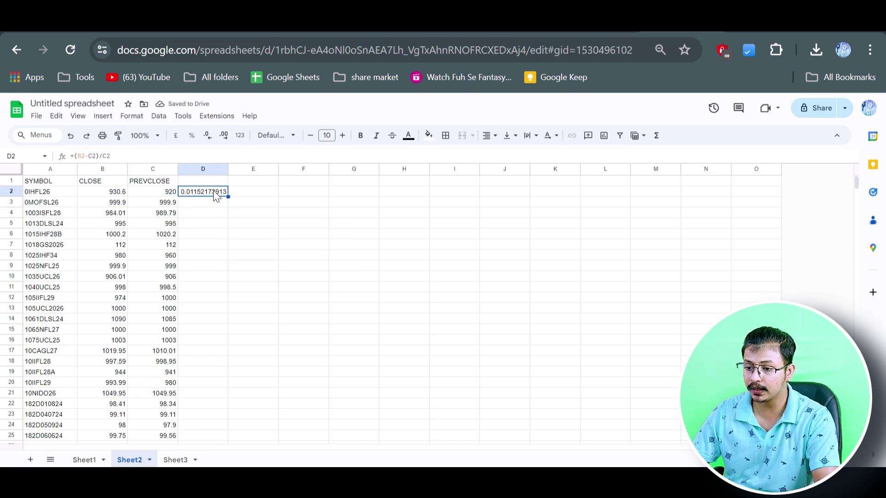
Format the price change in D2 as a percentage and fill its formula down column D for all symbols.
click(192, 140)
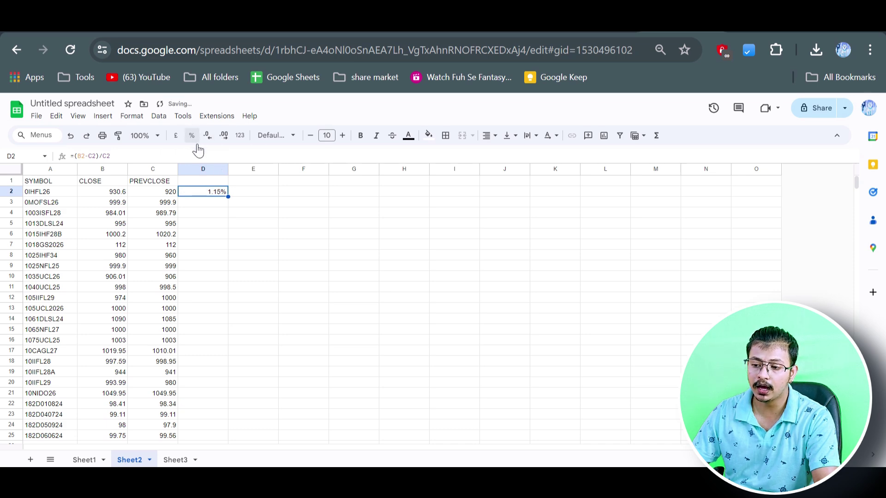
click(246, 224)
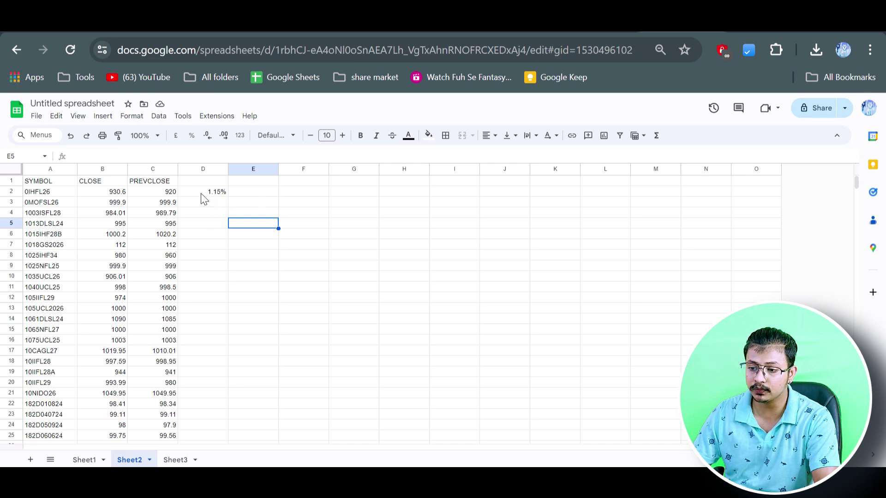
click(171, 193)
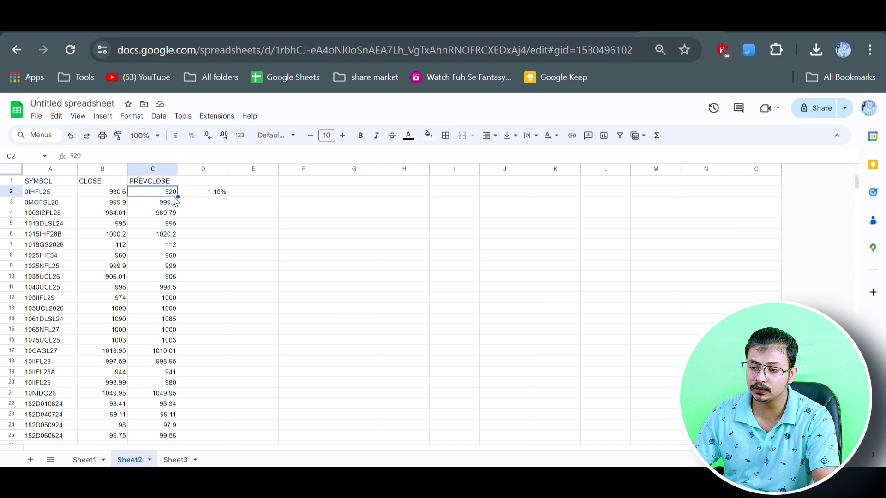
click(122, 194)
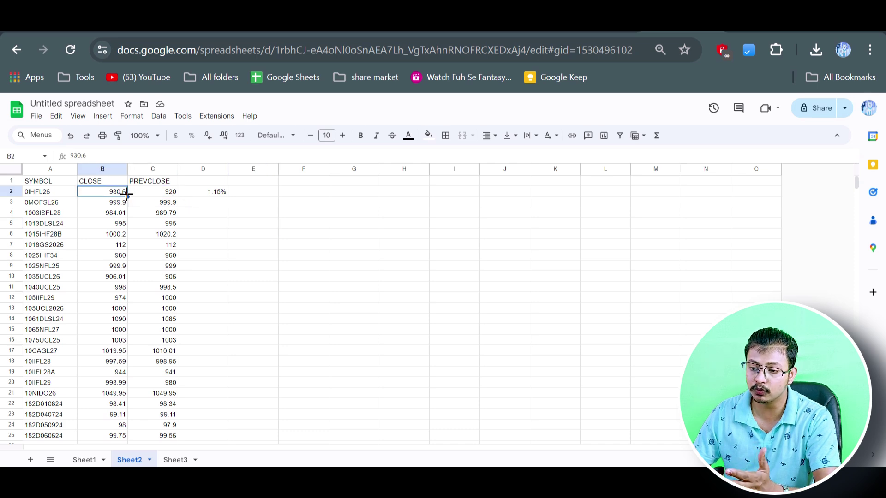
click(218, 193)
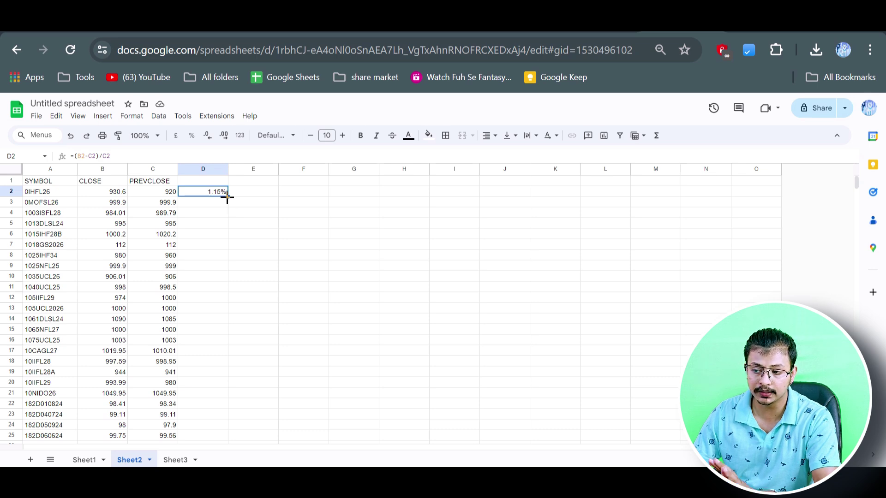
double_click(227, 196)
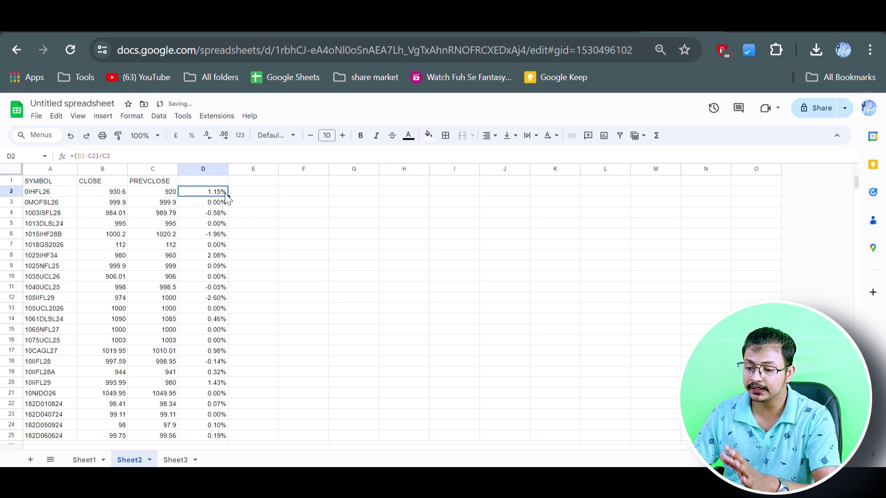
scroll(295, 239, down, 20)
scroll(301, 282, down, 20)
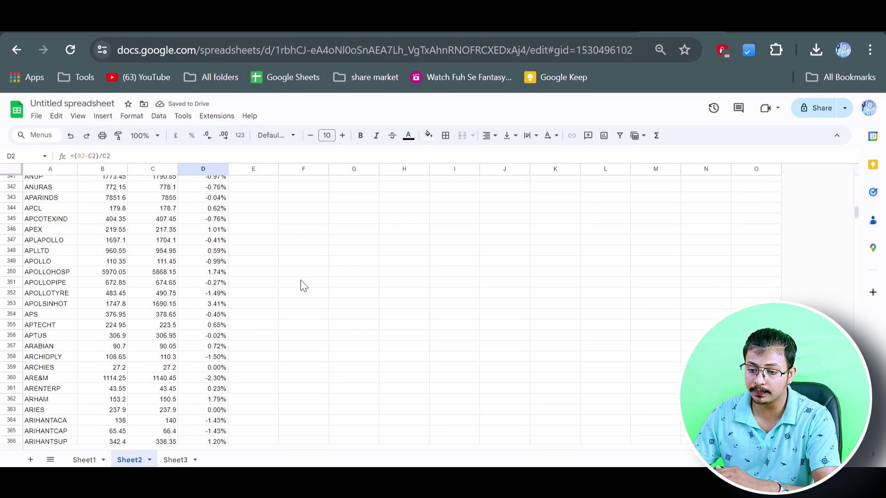
scroll(304, 286, down, 8)
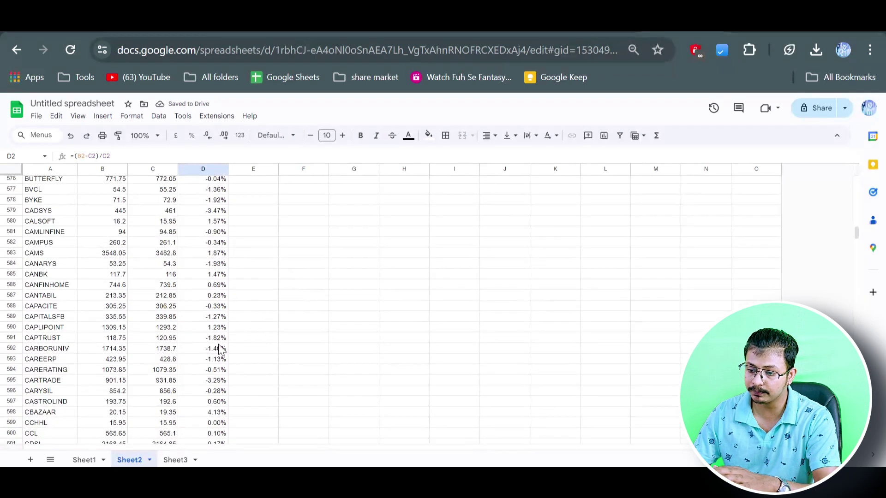
scroll(221, 346, up, 20)
scroll(224, 312, up, 20)
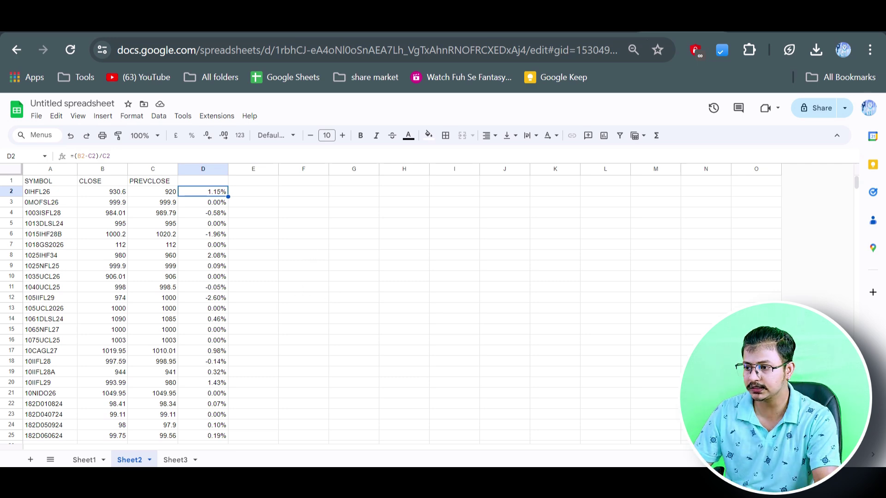
Open the NIFTY Indices site from the Google results and examine the broad based indices list and the NIFTY 50 page's downloads.
click(527, 29)
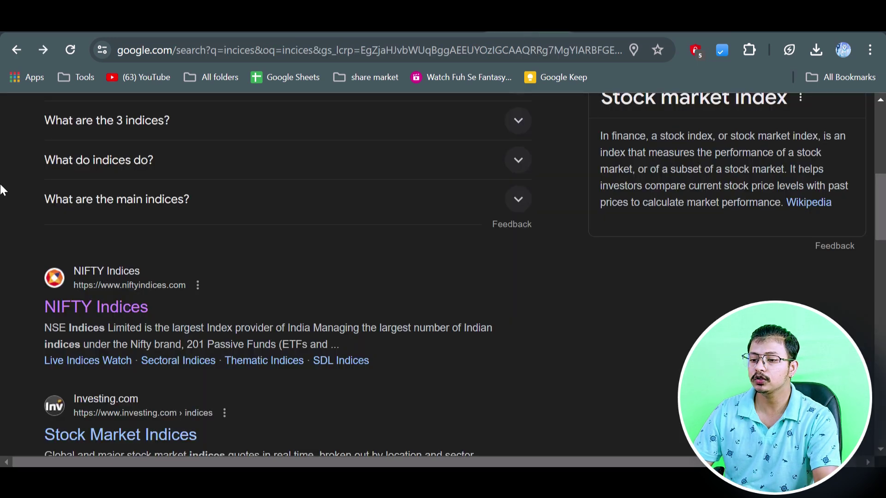
scroll(232, 235, up, 10)
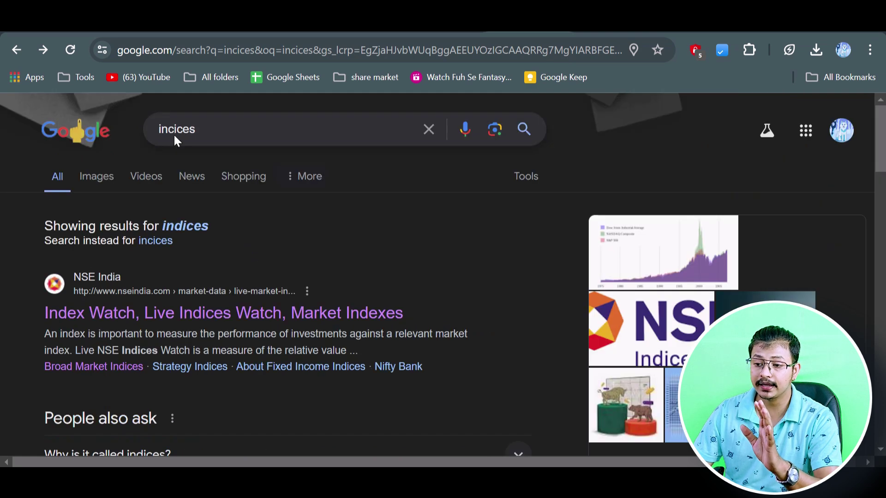
scroll(298, 233, down, 5)
scroll(298, 236, down, 3)
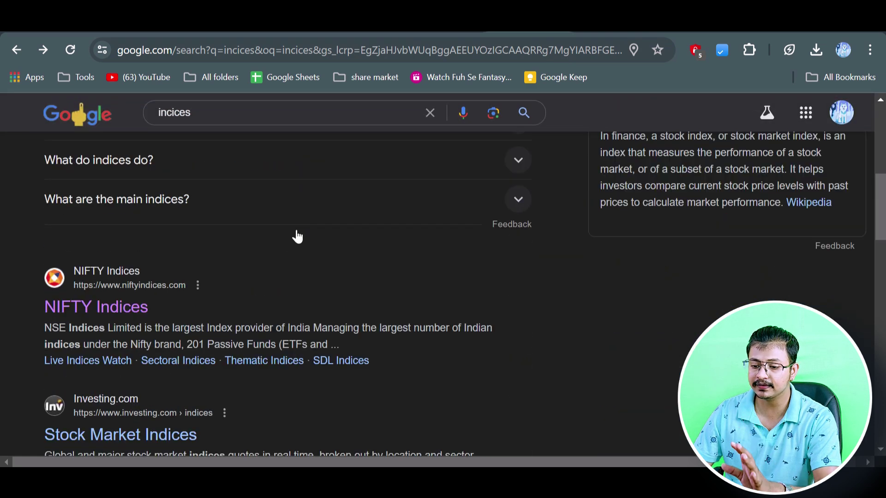
click(119, 317)
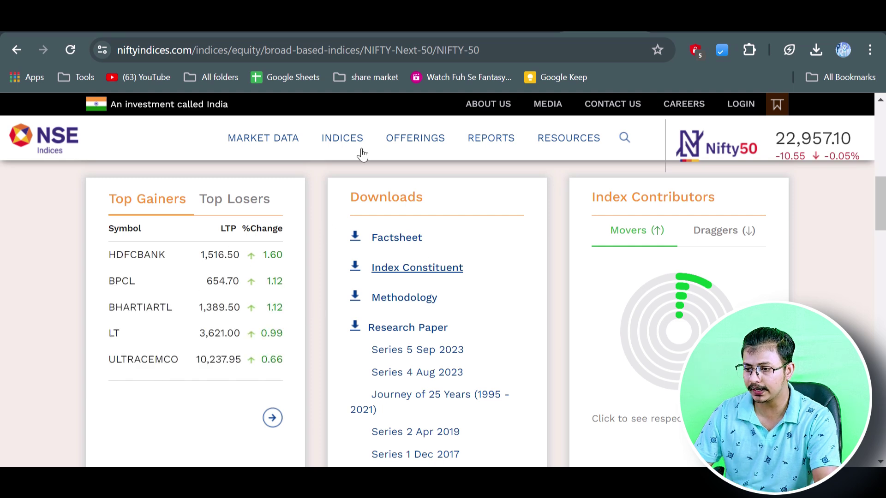
mouse_move(341, 139)
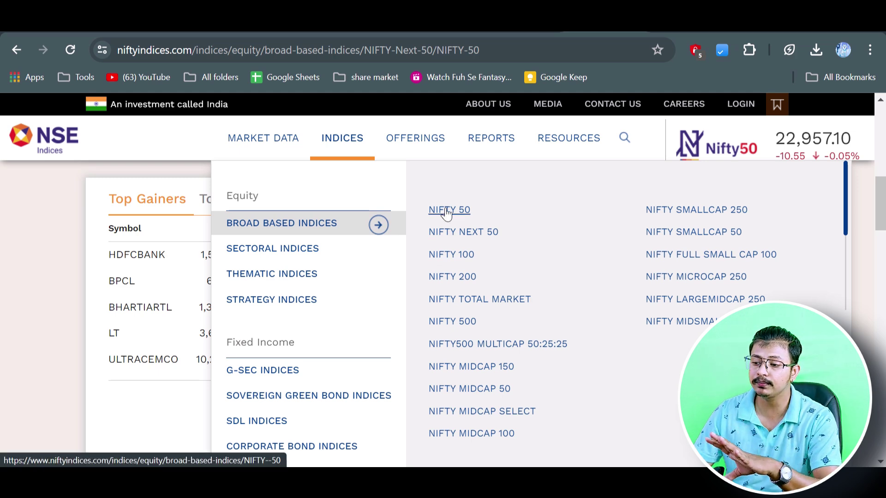
scroll(386, 345, up, 3)
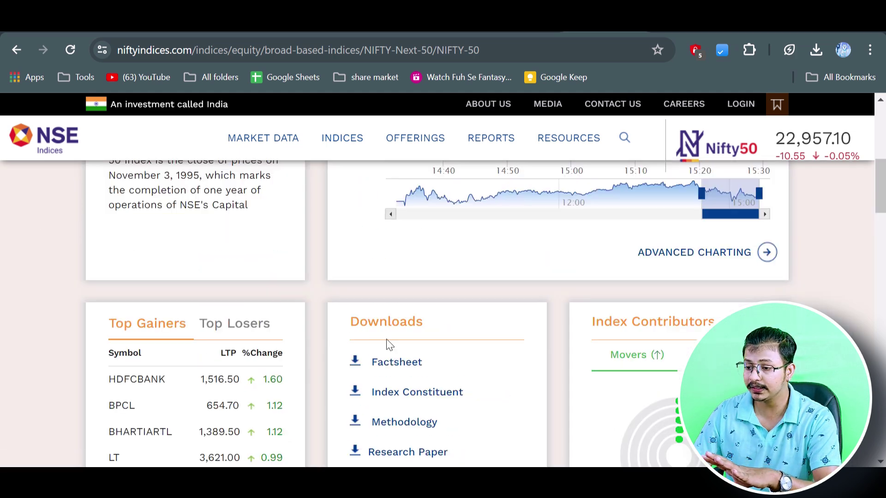
scroll(387, 345, up, 8)
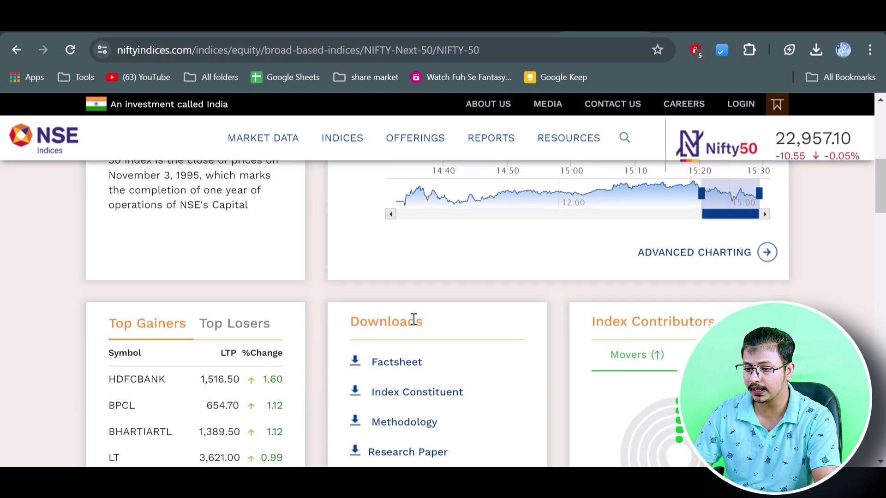
scroll(414, 319, down, 6)
scroll(439, 340, up, 3)
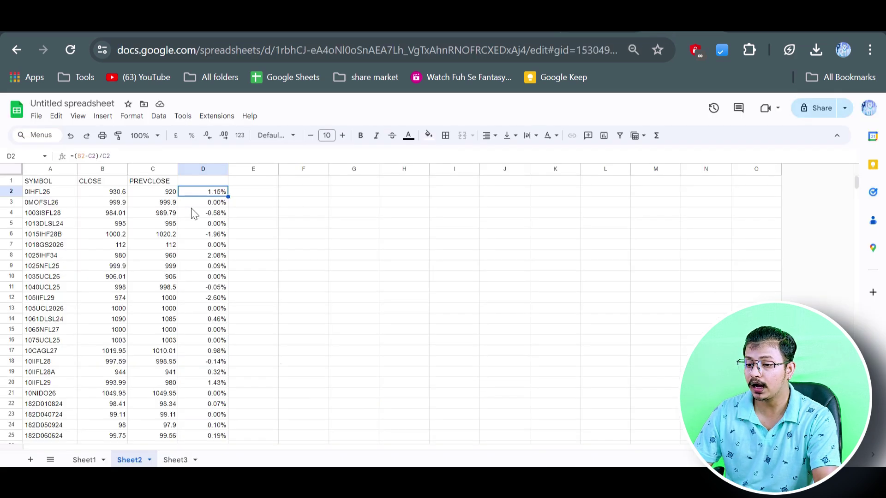
Switch to Sheet3 of the spreadsheet and widen the Company Name and Industry columns to fit their contents.
click(174, 460)
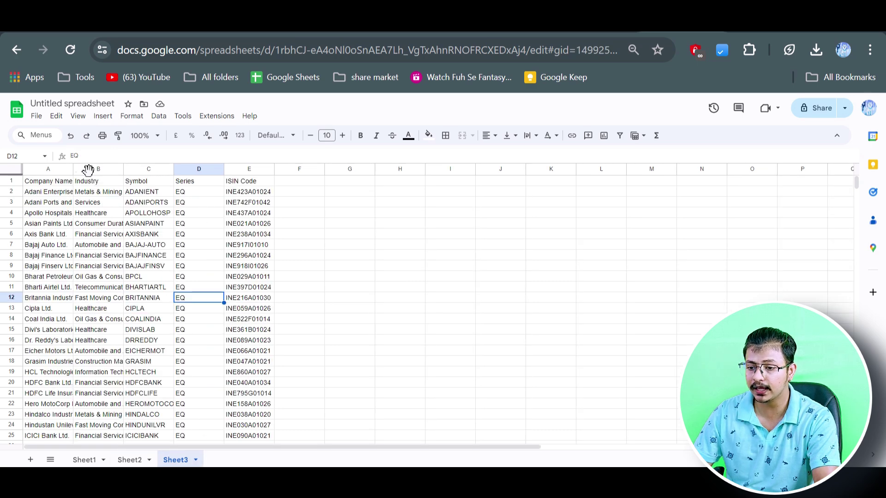
drag(73, 171, 125, 176)
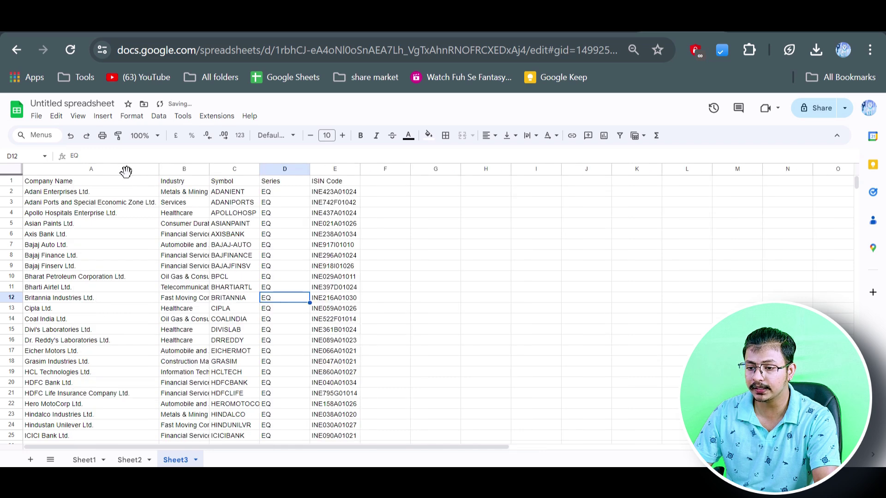
click(190, 169)
double_click(209, 169)
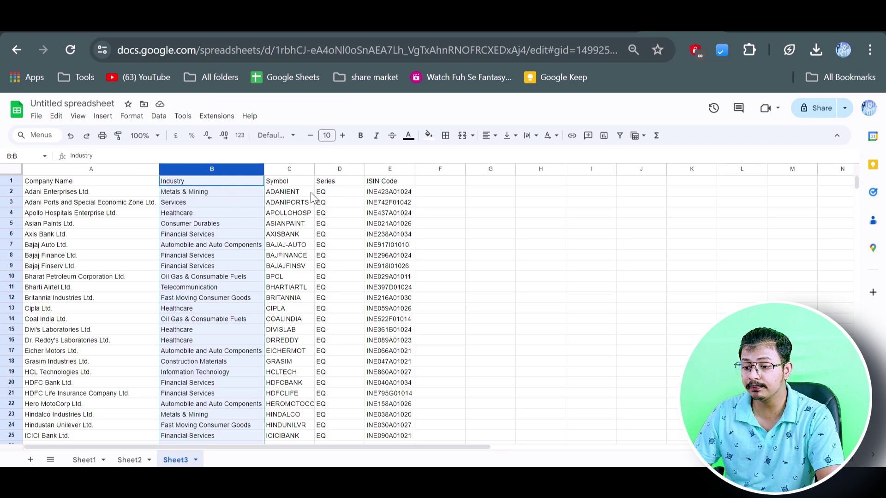
Delete the Company Name, Industry, Series and ISIN Code columns from Sheet3, keeping only Symbol.
ctrl+click(111, 169)
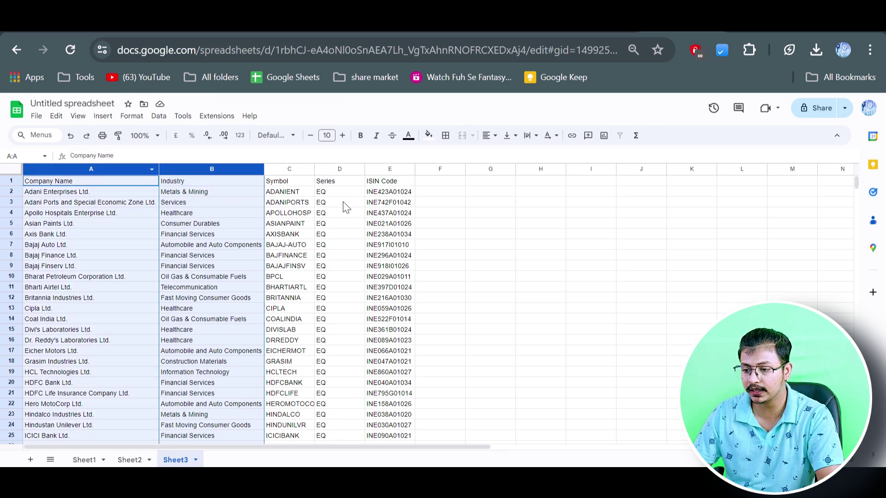
ctrl+click(332, 171)
ctrl+click(376, 170)
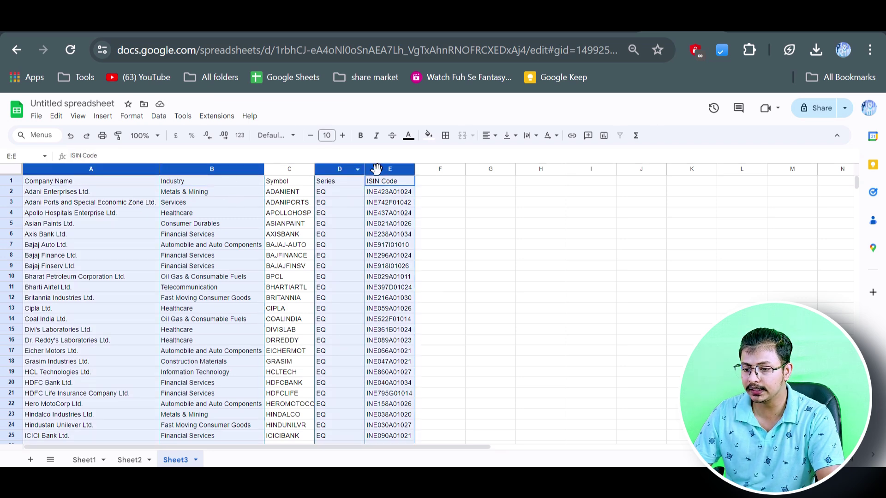
right_click(223, 171)
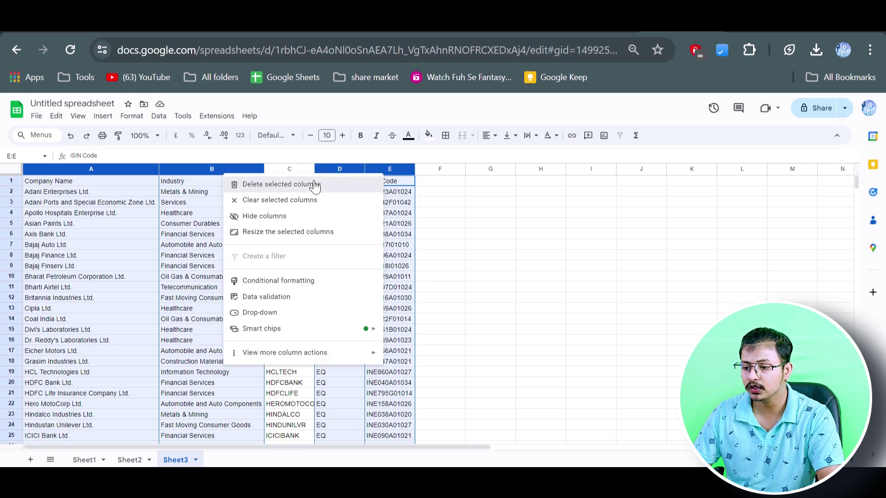
click(281, 184)
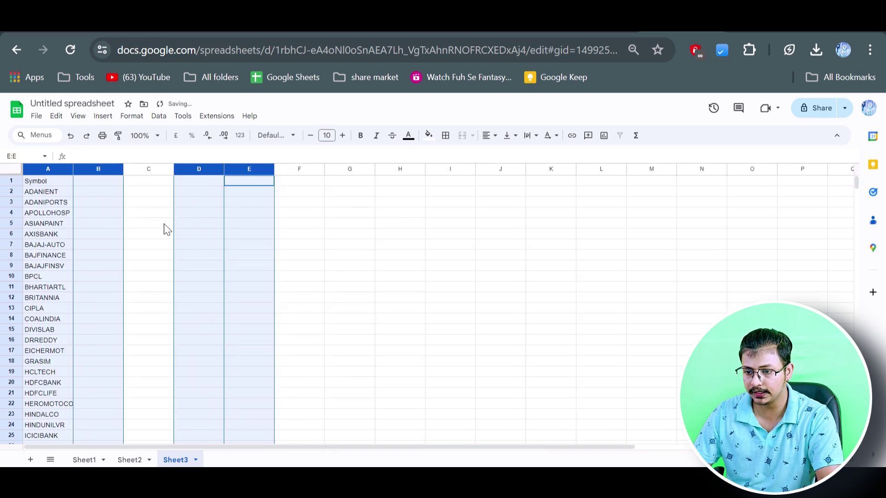
click(105, 203)
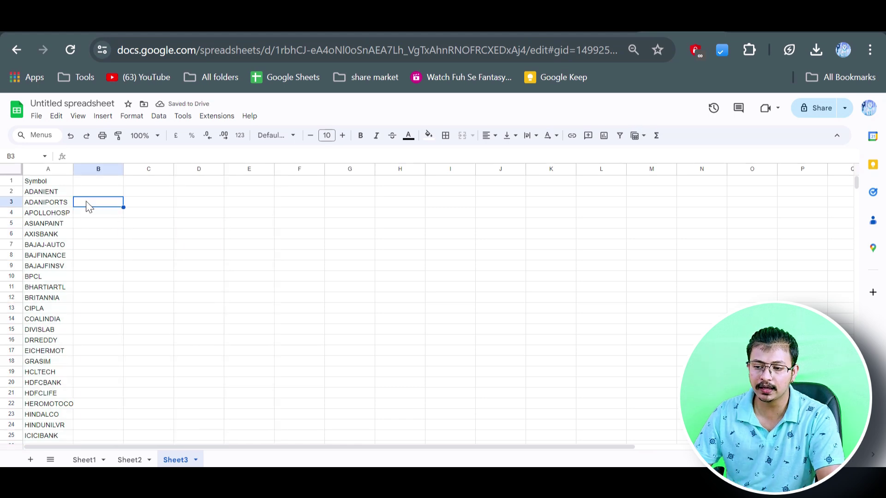
Compare the Symbol list on Sheet3 with the symbols and percentage changes on Sheet2.
key(Up)
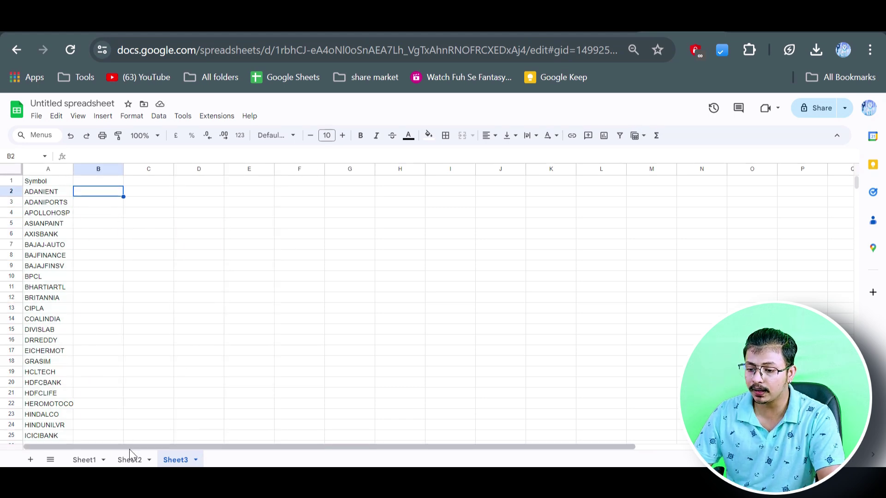
key(ctrl+shift+Page_Up)
scroll(166, 346, down, 15)
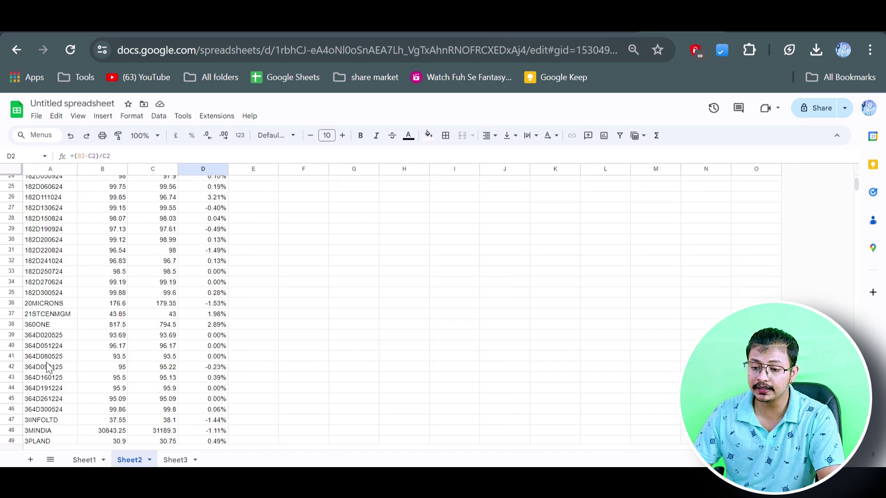
click(175, 459)
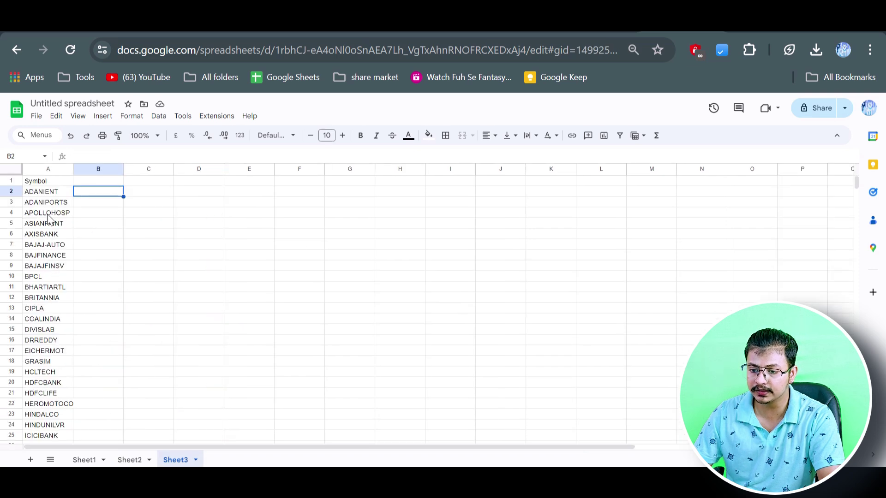
click(50, 191)
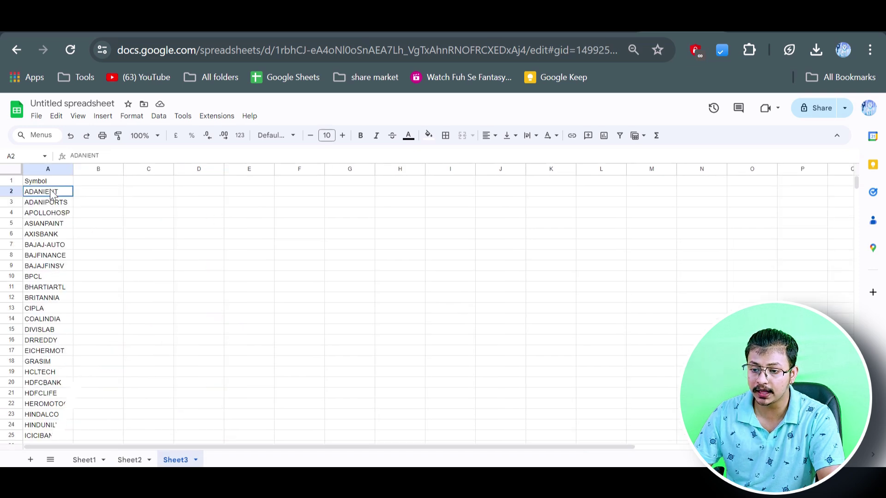
click(130, 459)
scroll(166, 300, down, 8)
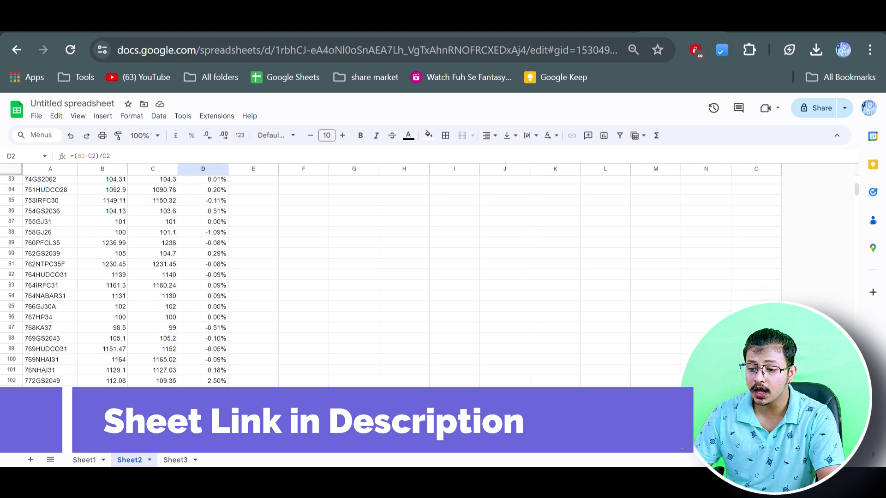
click(176, 460)
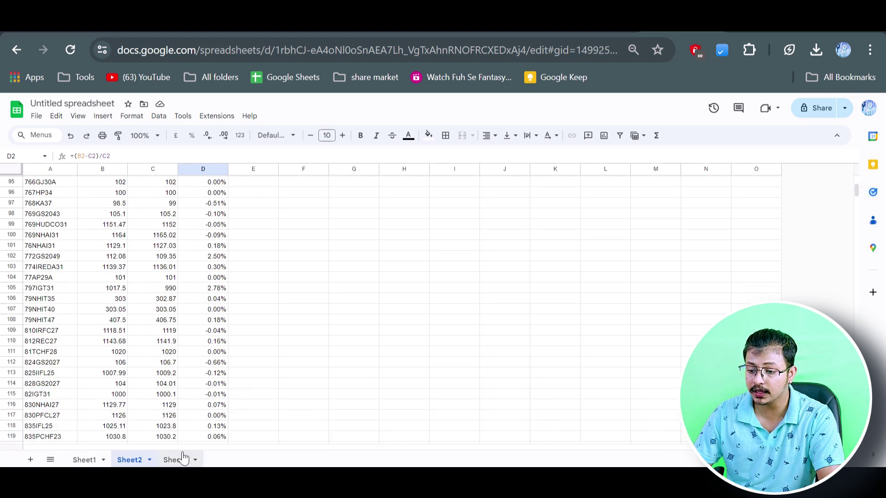
Enter =VLOOKUP(A:A,Sheet2!A:D,4,false) in cell B2 of Sheet3 to look up the symbol's percentage change.
click(94, 193)
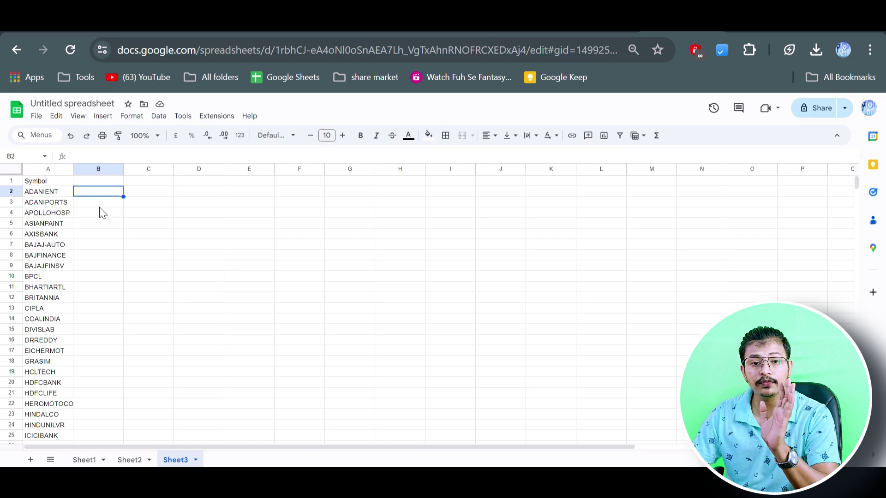
text(=)
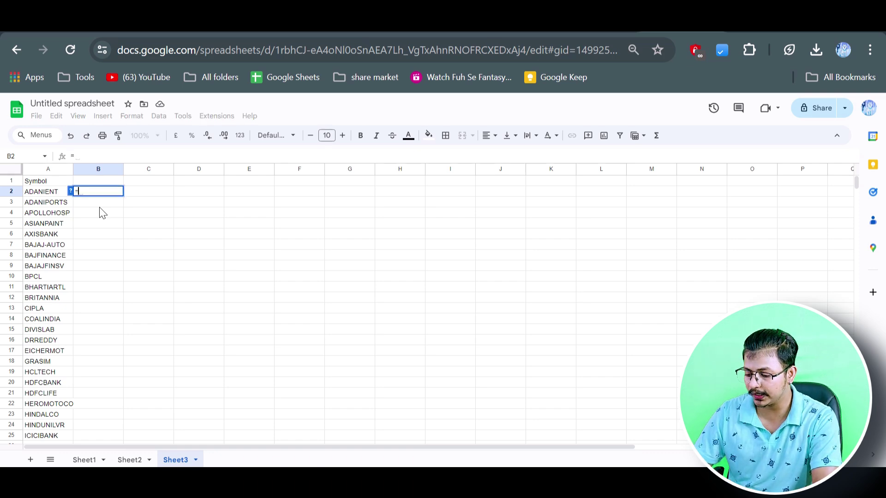
text(vlookup)
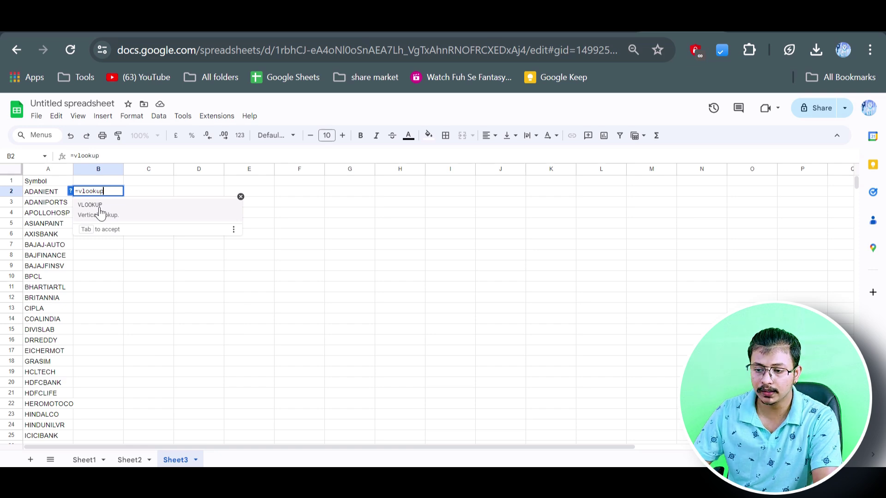
click(100, 210)
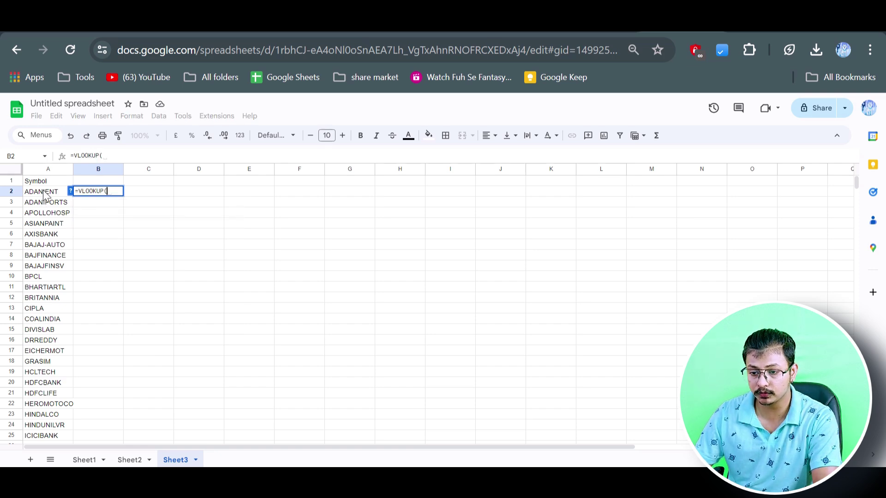
click(45, 171)
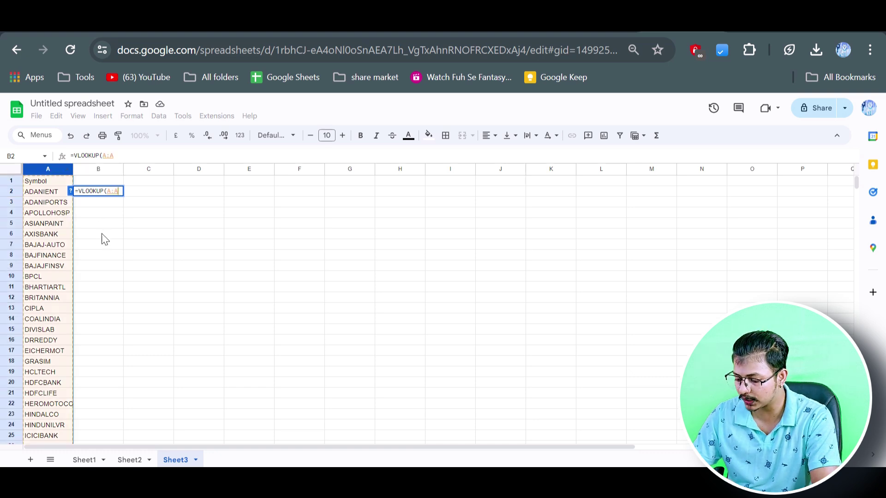
text(,)
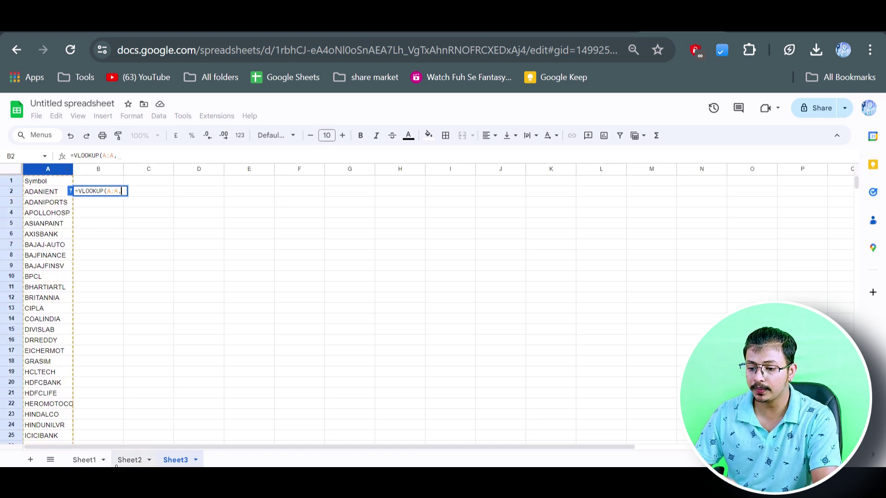
click(133, 460)
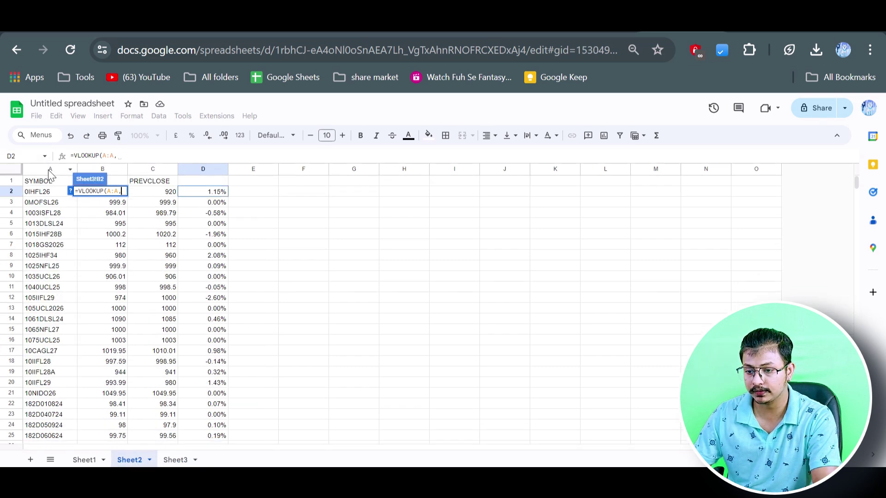
drag(51, 169, 196, 257)
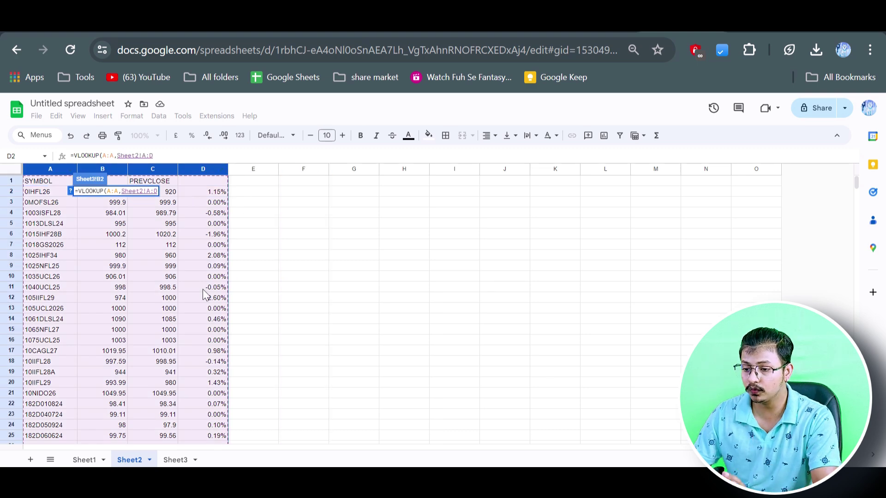
text(,)
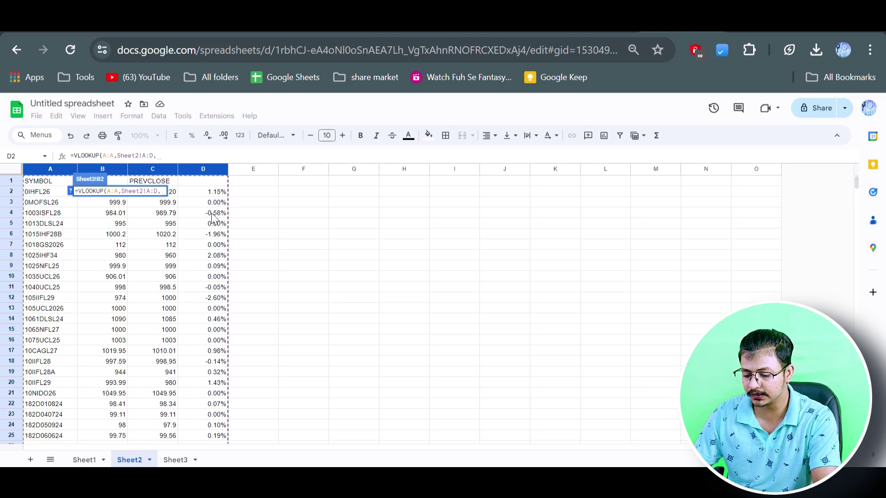
text(4,fa)
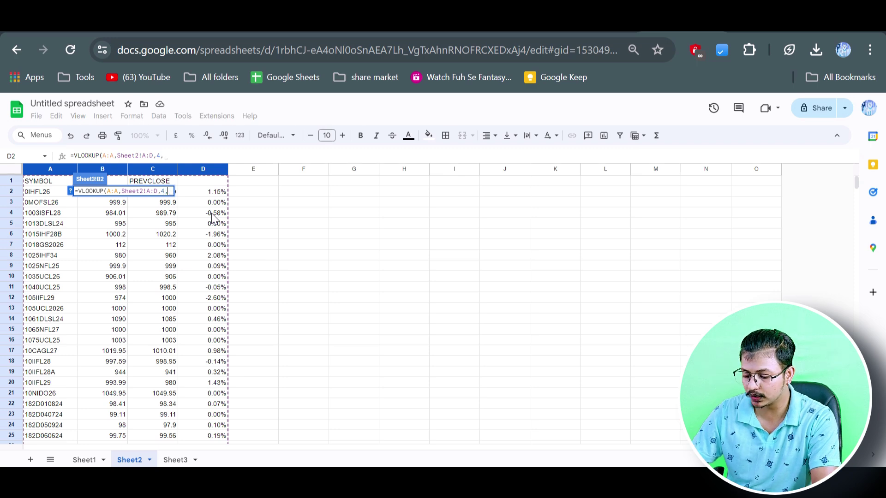
text(lse)
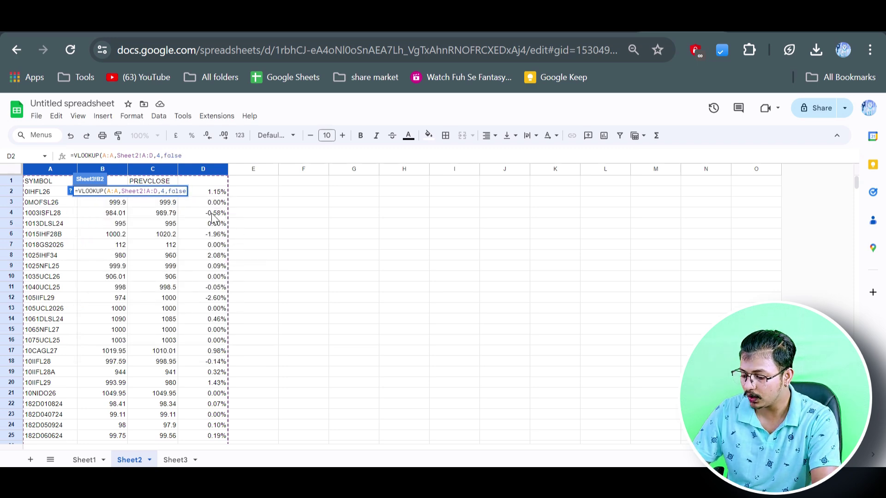
text())
key(Return)
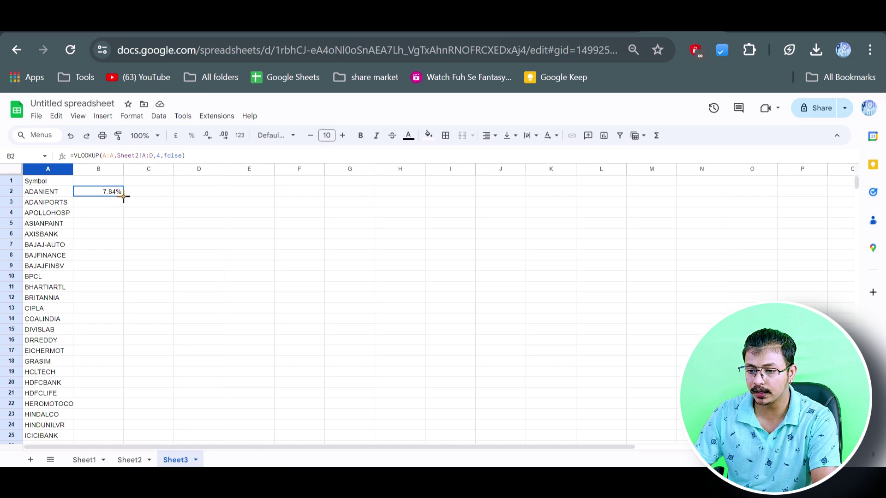
Fill the VLOOKUP formula down column B through row 51 and review the percentages beside their symbols.
drag(124, 196, 156, 381)
click(318, 366)
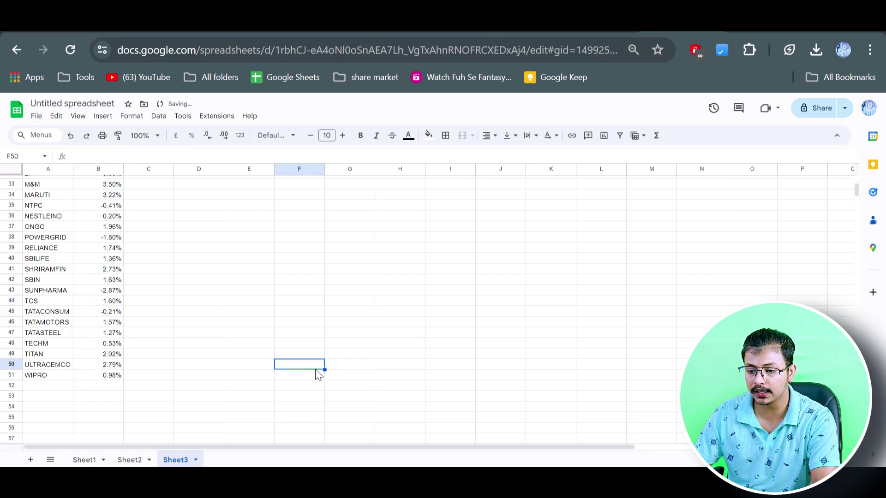
click(58, 378)
click(100, 375)
click(60, 347)
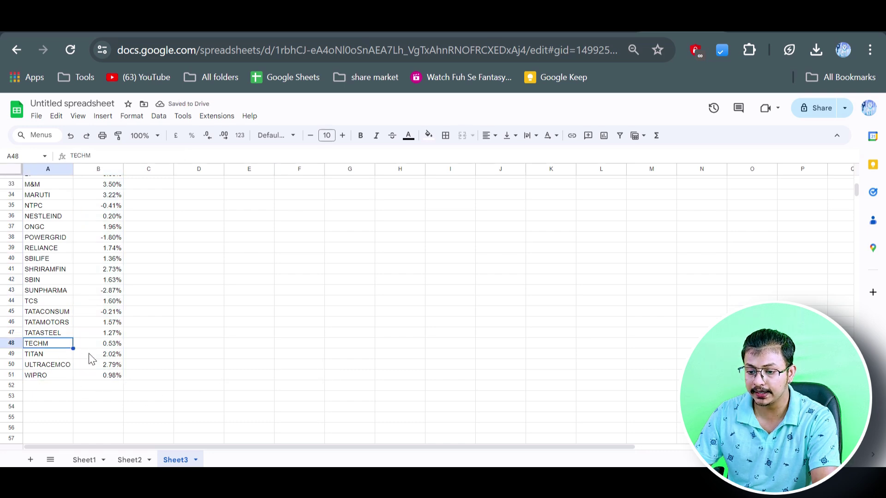
click(91, 359)
click(55, 290)
click(110, 291)
scroll(121, 340, up, 10)
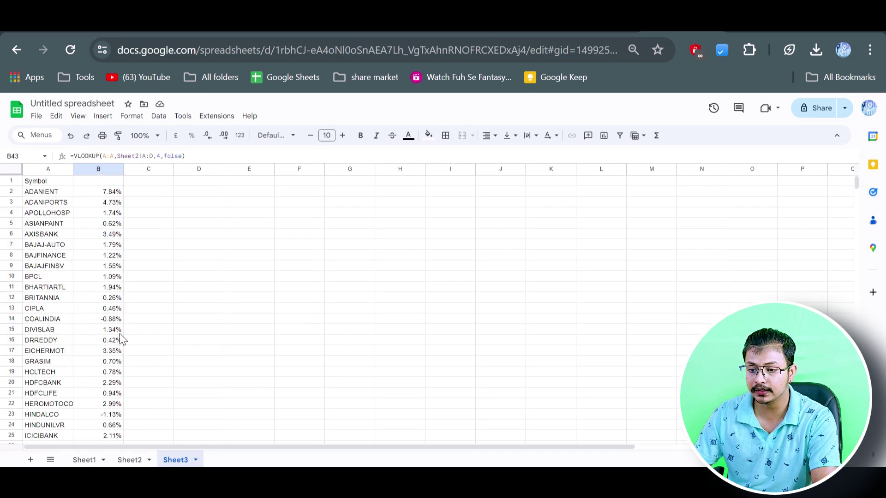
Create a filter on A1:B51 of Sheet3 and sort the percentage column Z to A.
click(110, 182)
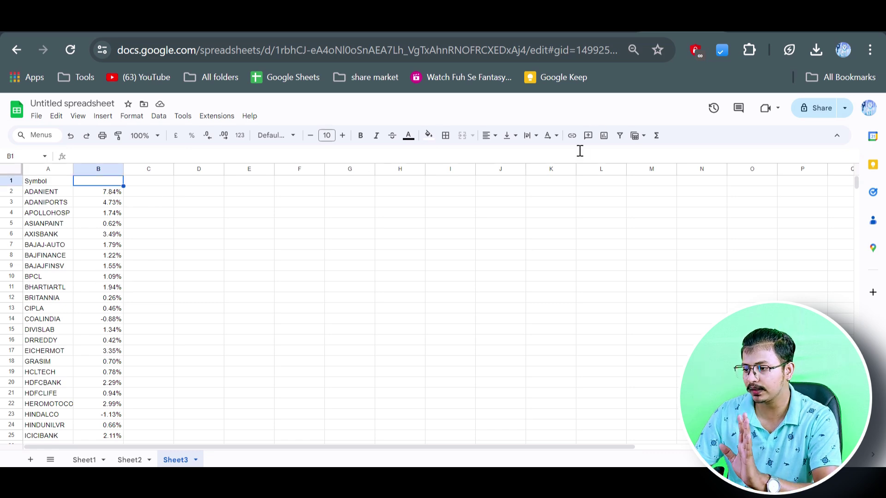
key(ctrl+alt+r)
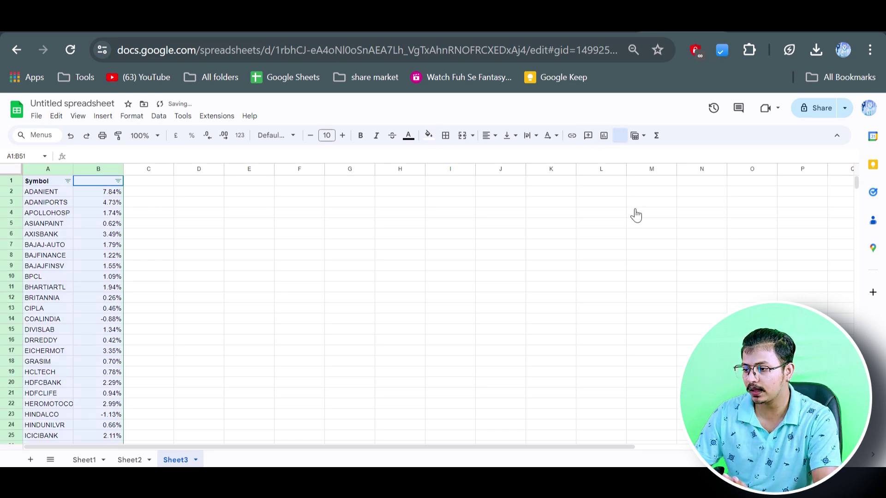
click(160, 209)
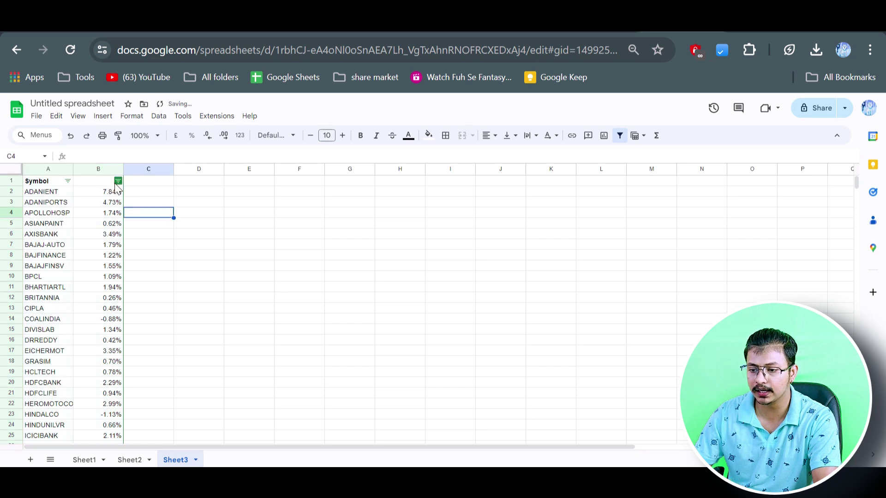
click(117, 182)
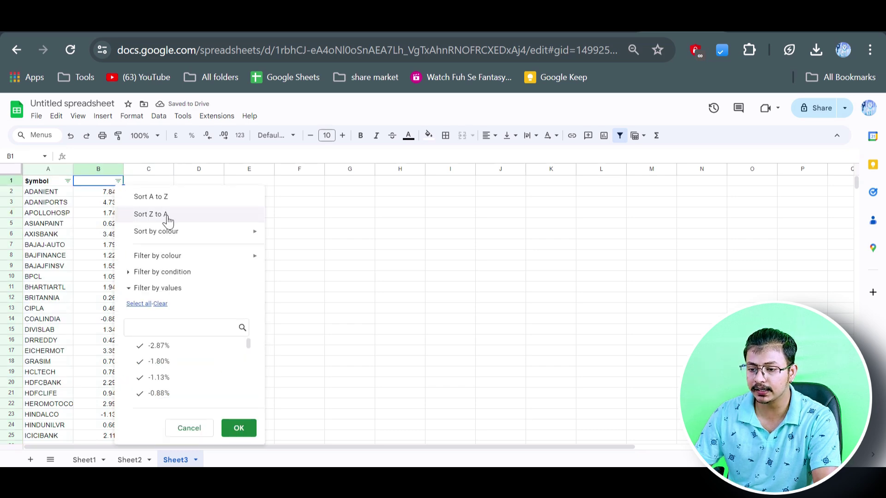
click(199, 214)
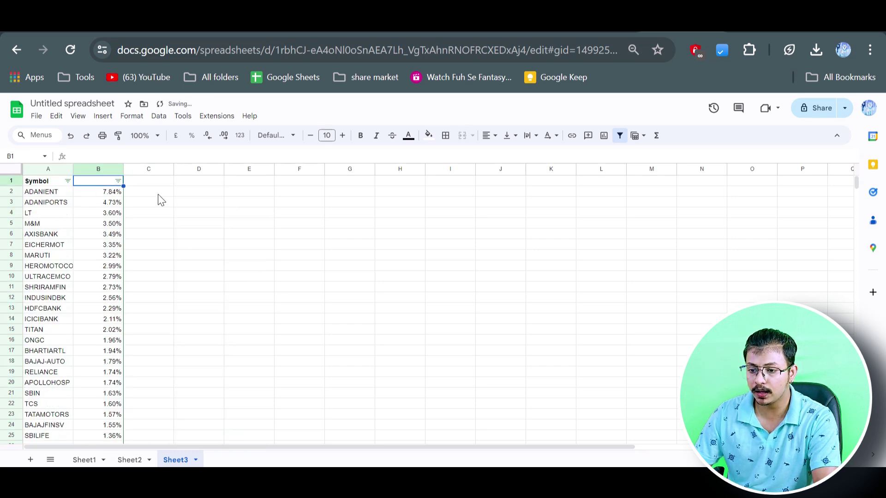
Compare the first five sorted symbols and percentages on Sheet3 with the Top Five Nifty 50 Gainers list on Sheet1.
click(50, 193)
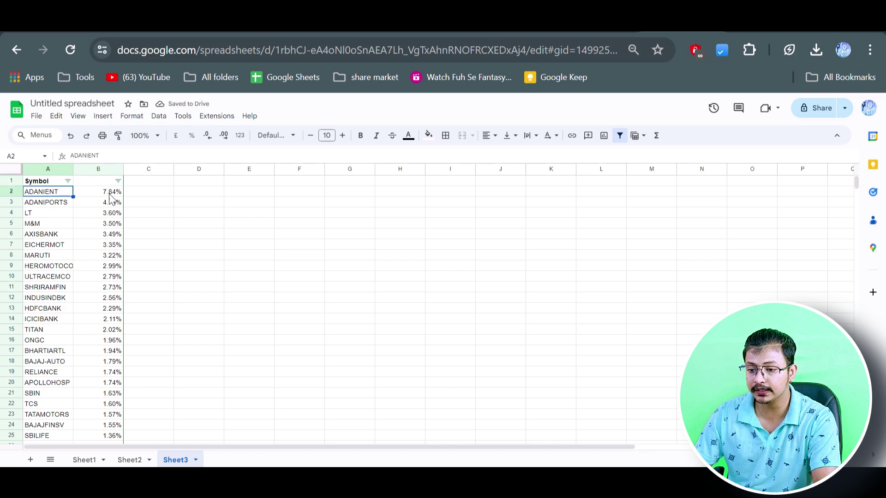
key(Right)
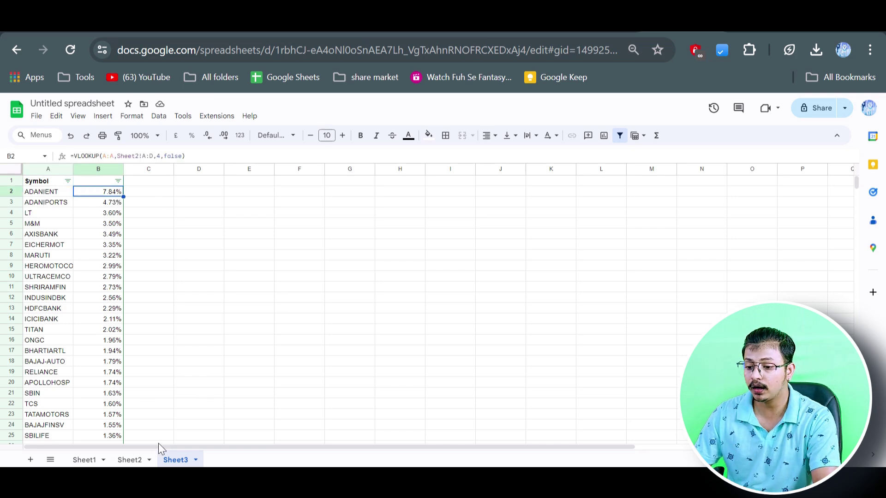
click(84, 460)
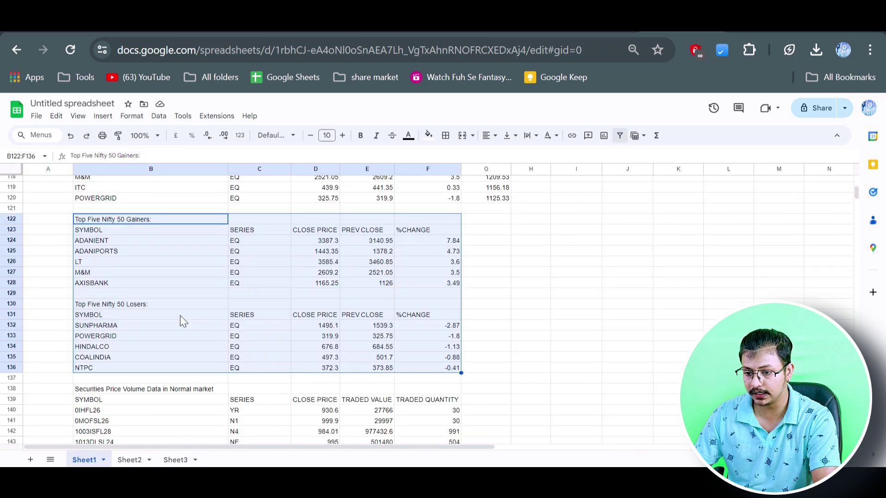
click(99, 243)
click(450, 244)
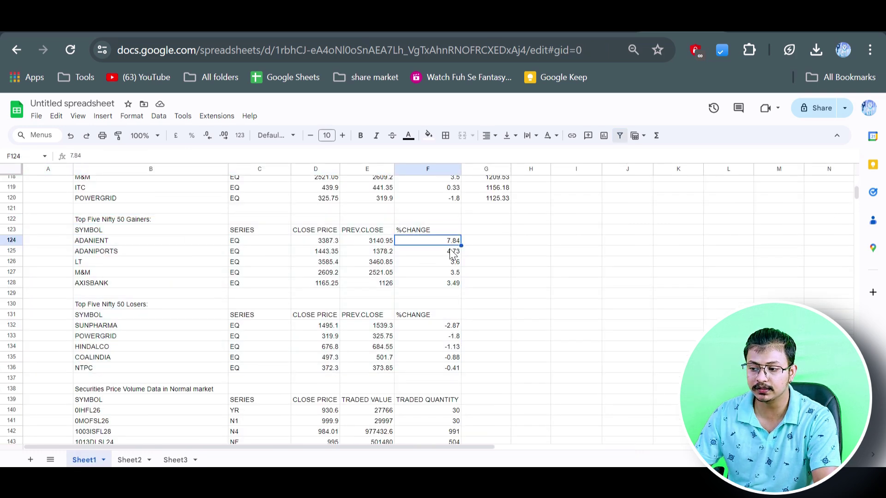
click(105, 251)
click(110, 262)
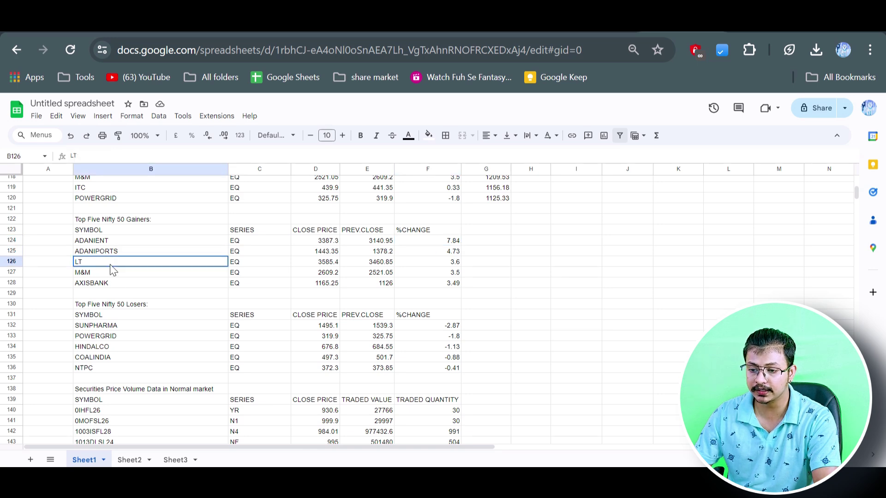
click(123, 283)
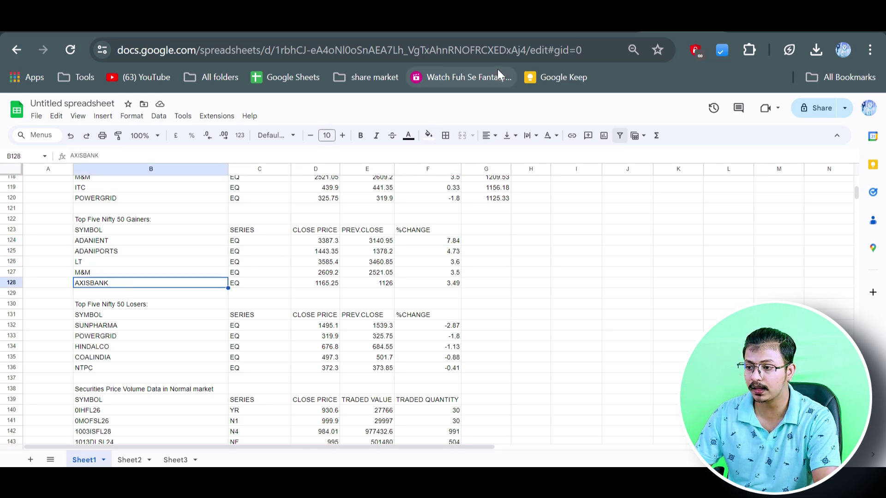
click(175, 460)
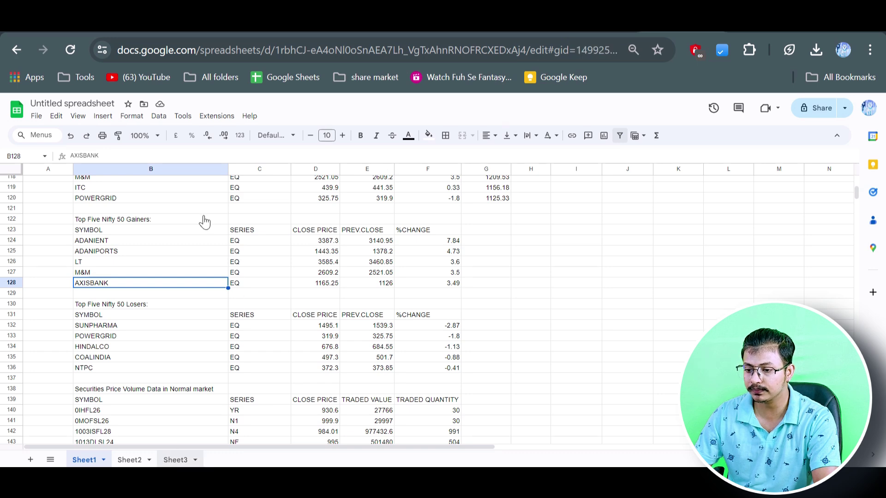
drag(58, 192, 62, 234)
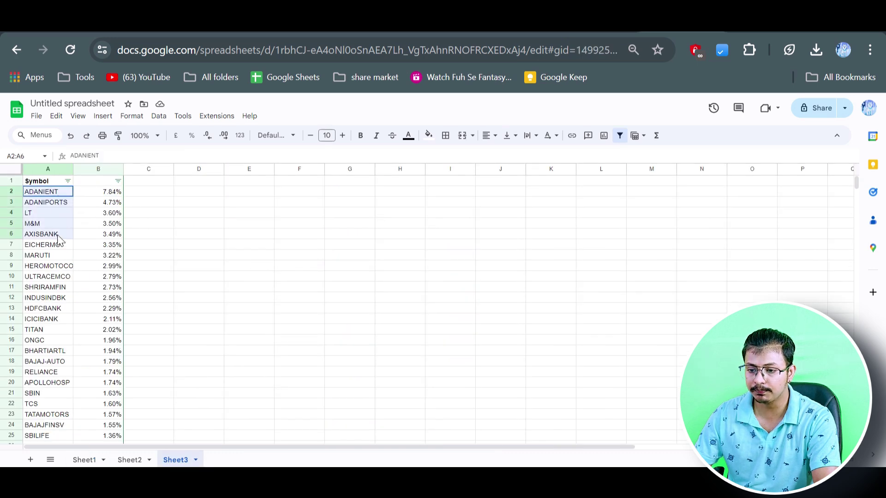
drag(121, 247, 122, 321)
Sort Sheet3's percentage column A to Z and select the first five symbols.
click(118, 182)
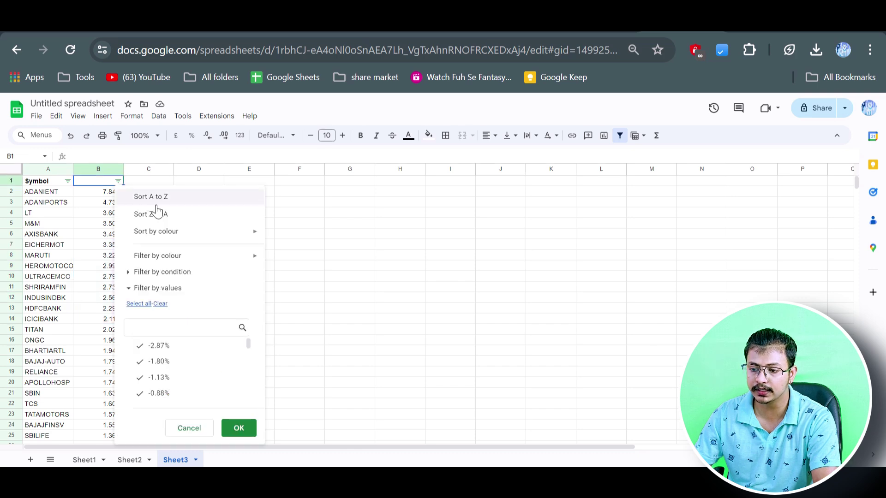
click(121, 197)
drag(59, 194, 59, 233)
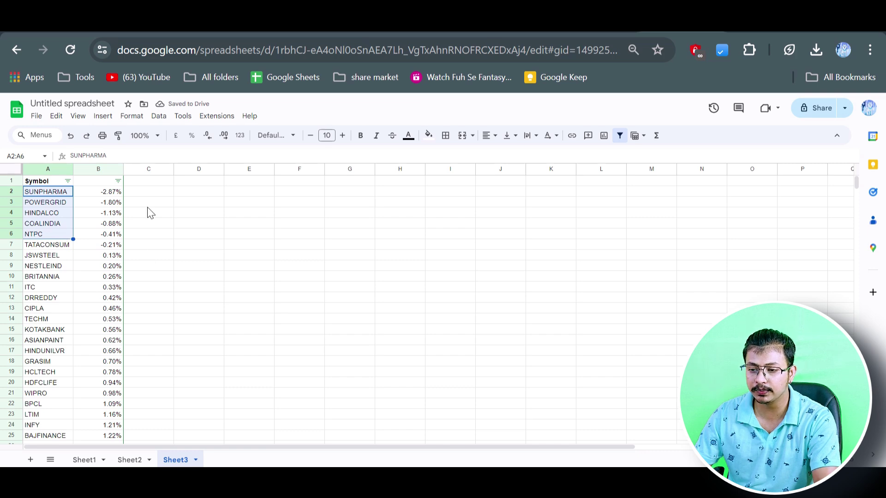
Check the selected symbols against the Top Five Nifty 50 Losers list on Sheet1, then return to Sheet3.
click(84, 459)
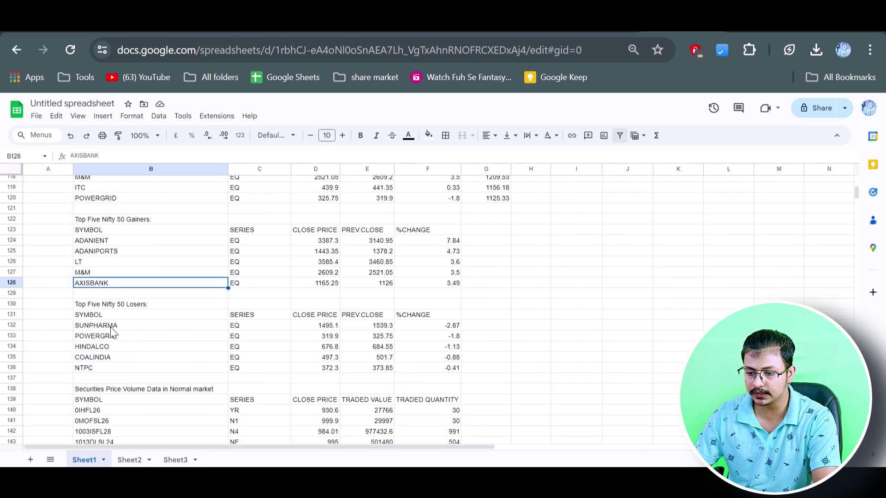
drag(111, 328, 115, 367)
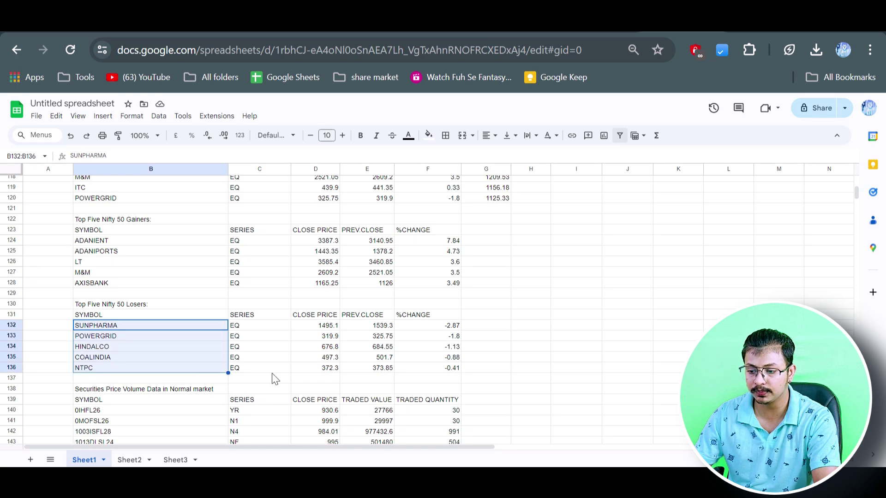
click(175, 459)
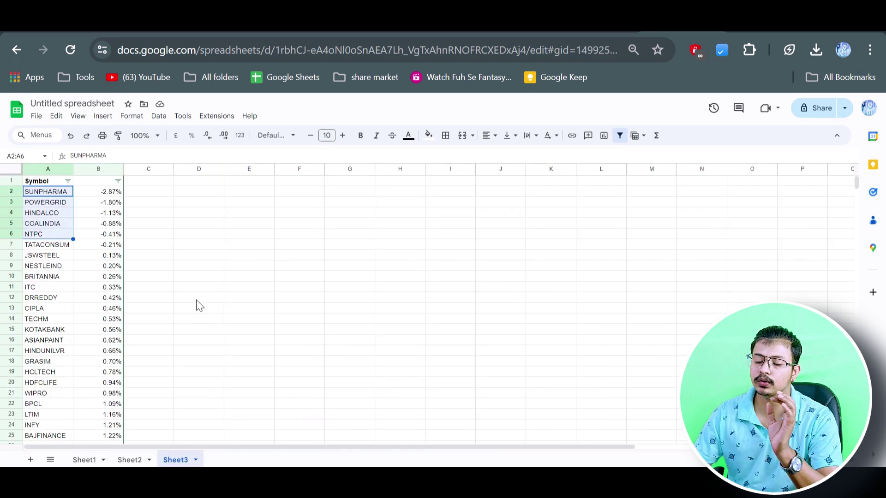